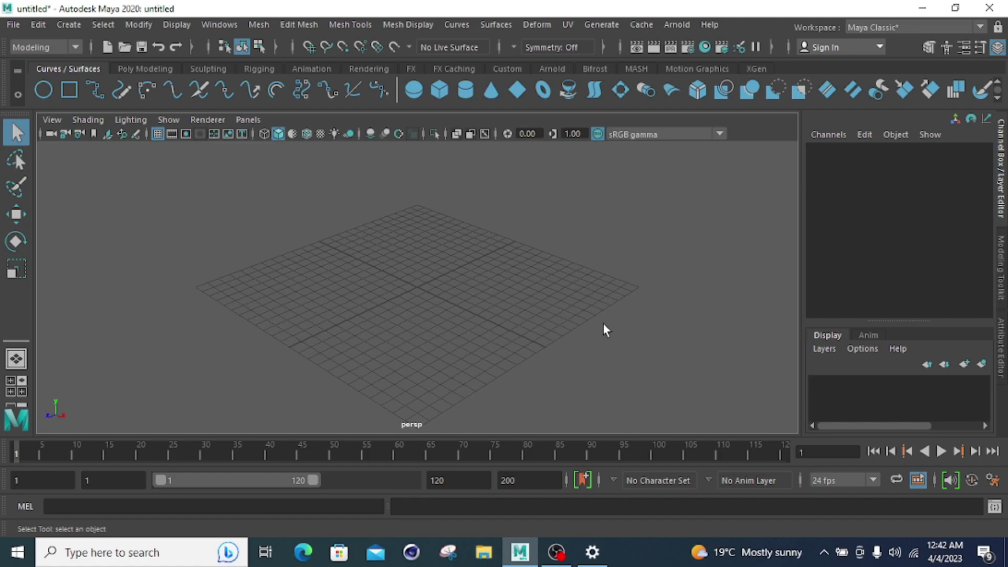
Step: Create a NURBS sphere at the origin and frame it in the perspective view
left_click(68, 25)
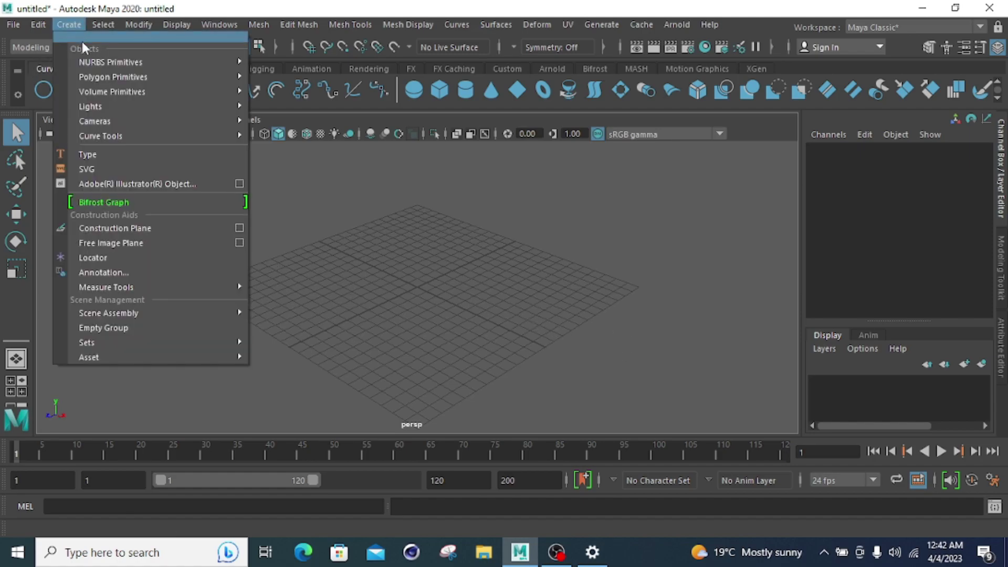
mouse_move(97, 67)
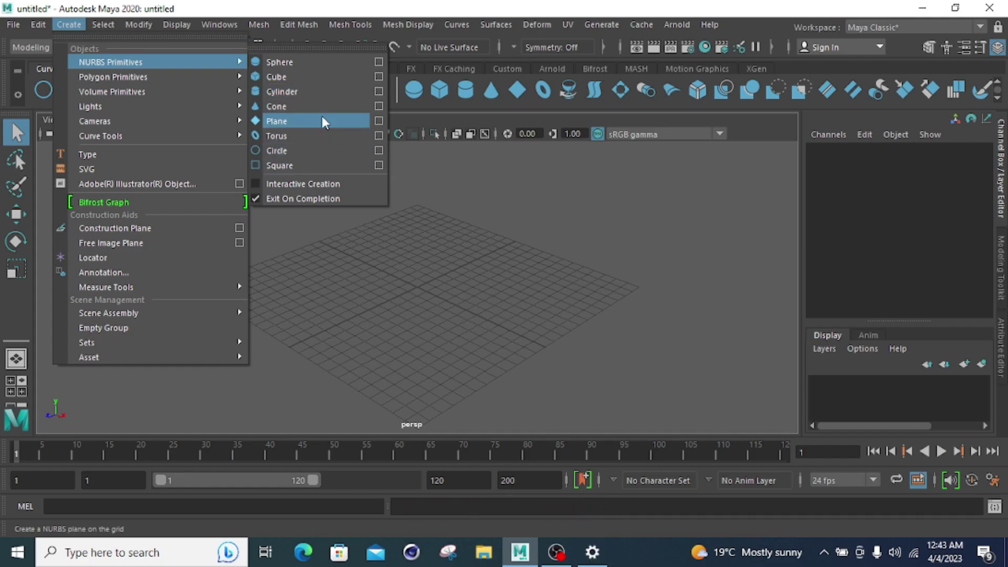
left_click(320, 62)
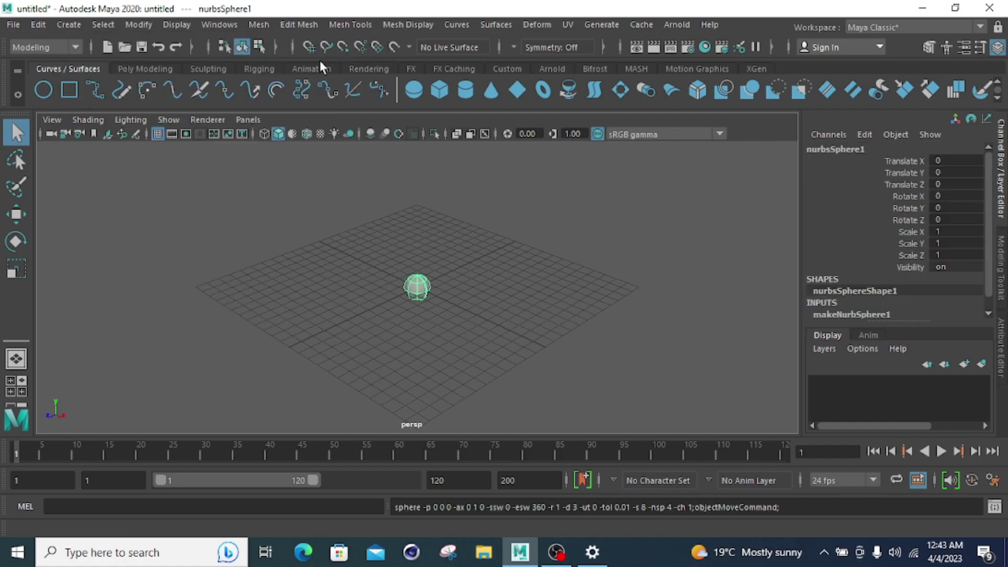
key("f")
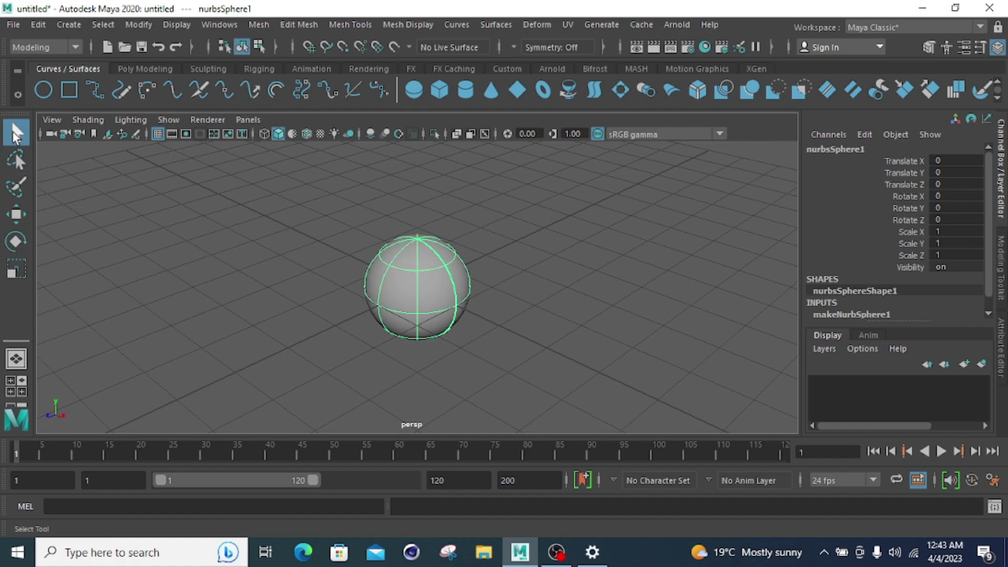
Step: Rotate the sphere freely to about -17, -29, -140 degrees and move it to about -0.13, 0.38, -0.15
left_click(16, 241)
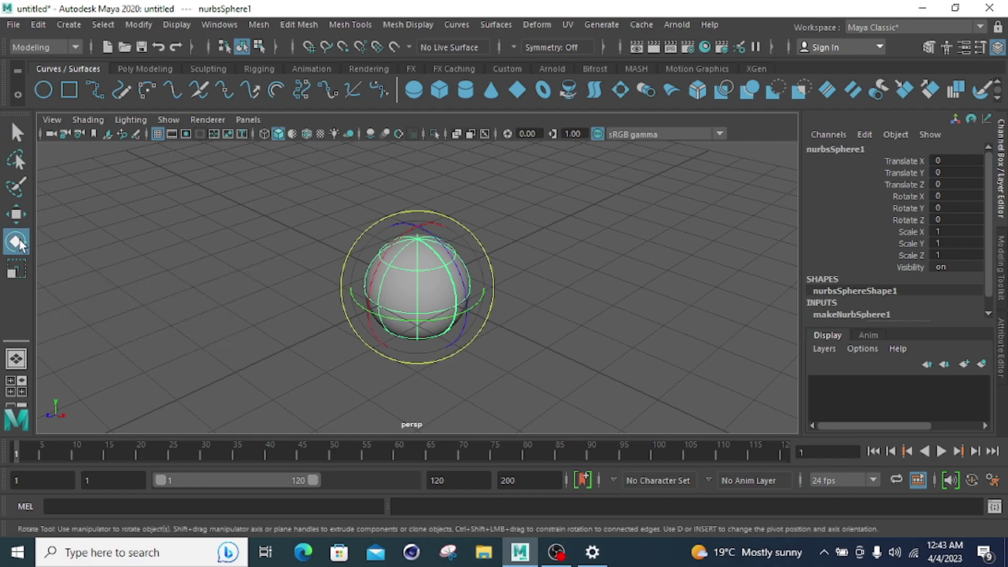
left_click_drag(382, 283, 504, 299)
left_click(11, 218)
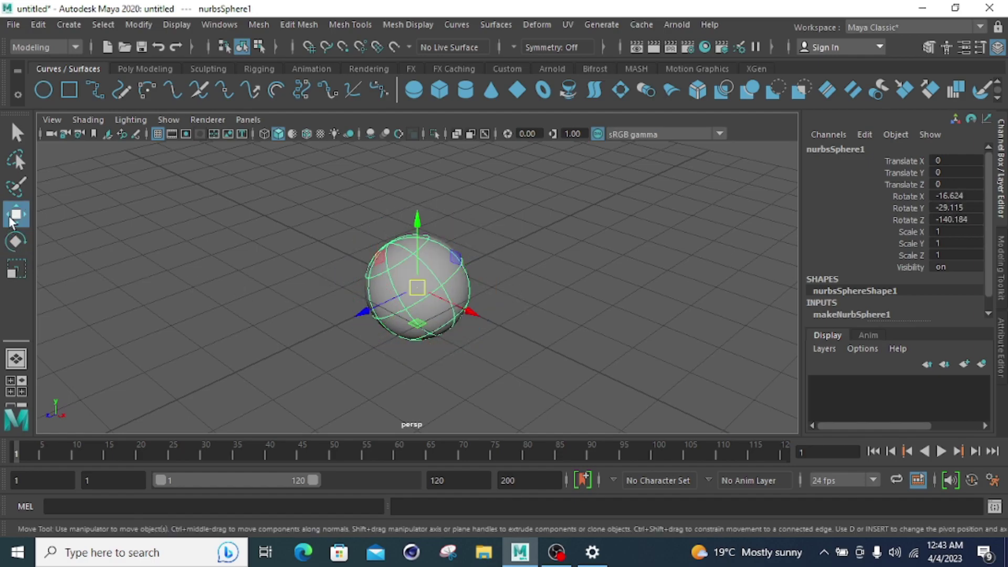
left_click_drag(421, 288, 295, 318)
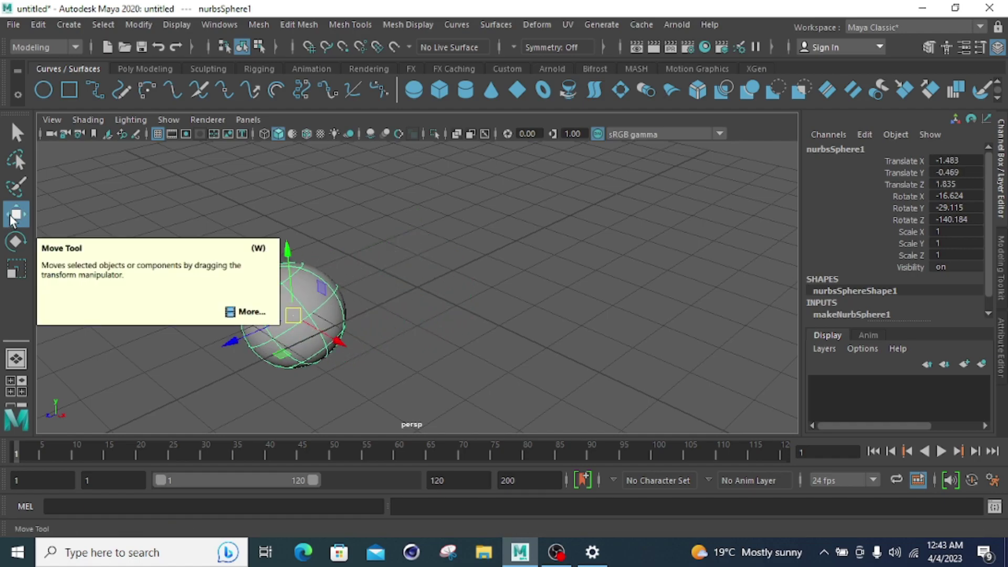
left_click_drag(295, 317, 419, 268)
left_click(569, 282)
left_click(441, 285)
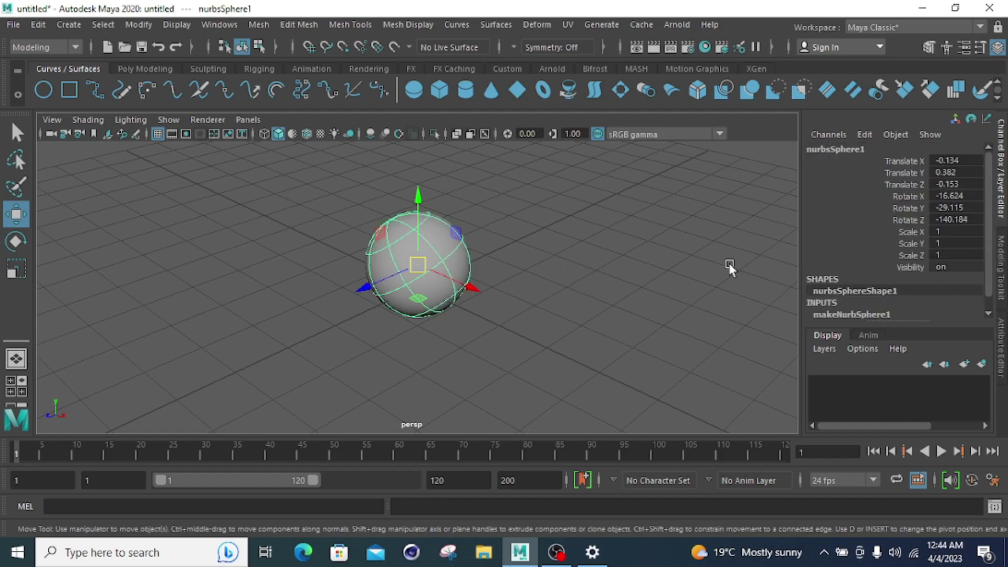
Step: Expand the sphere's makeNurbSphere1 construction inputs and set the radius to 5
left_click(859, 315)
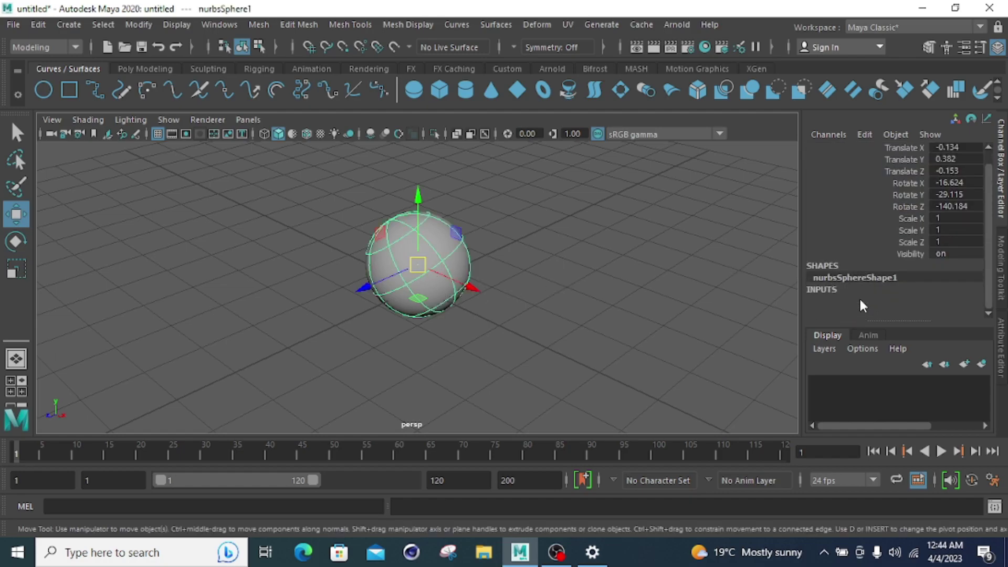
double_click(859, 298)
key("Return")
scroll(905, 287, "down", 3)
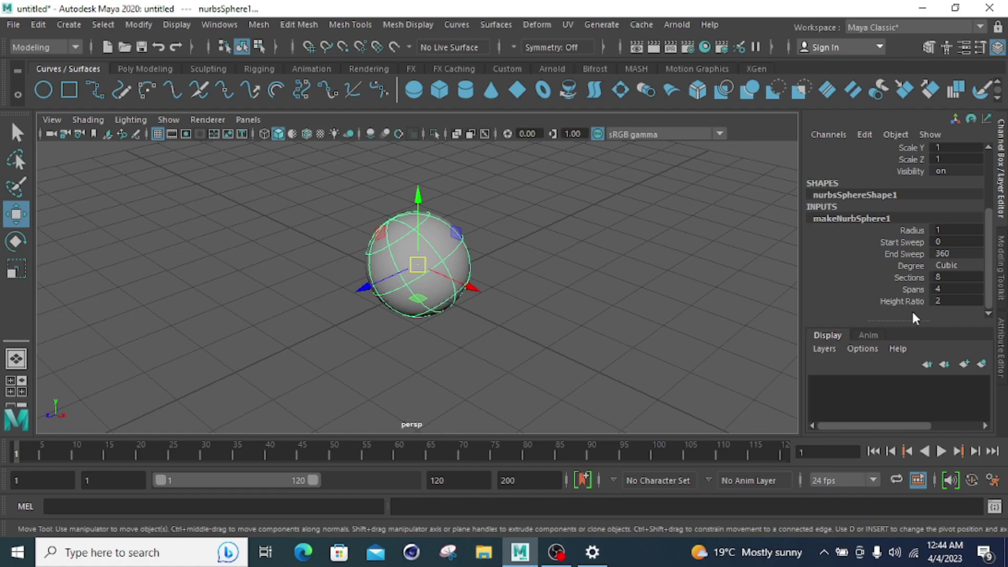
double_click(945, 230)
type("5")
key("Return")
Step: Set the sphere's radius to 2
scroll(581, 224, "down", 4)
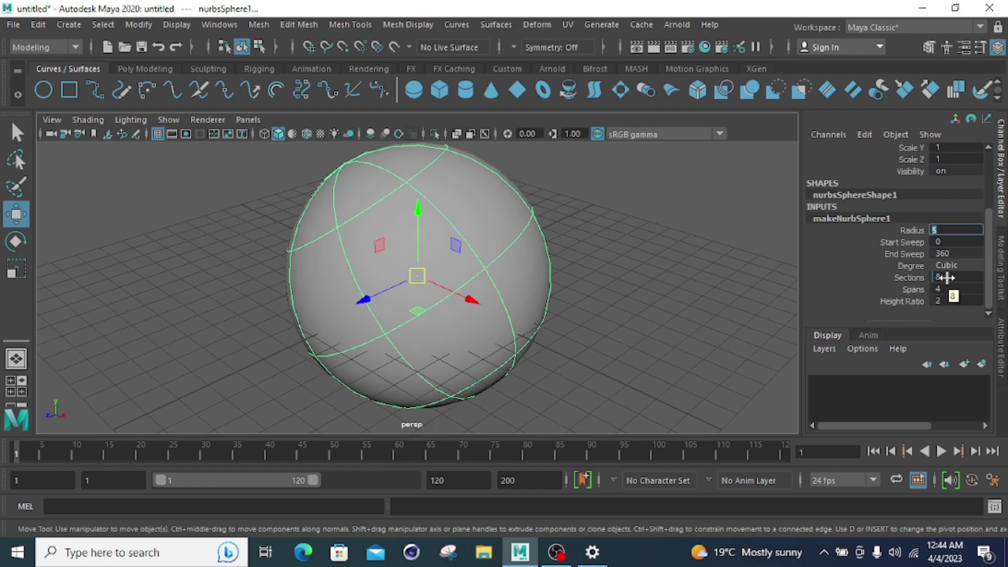
type("2")
key("Return")
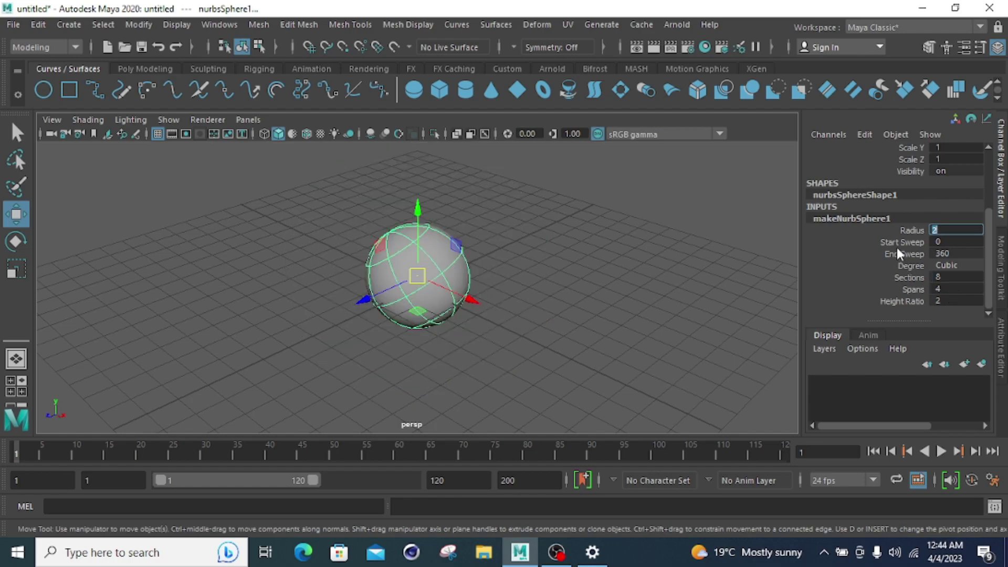
Step: Set the sphere's start sweep to 15 and rotate it to about 95, -75, -327 degrees to expose the gap
left_click(946, 242)
type("15")
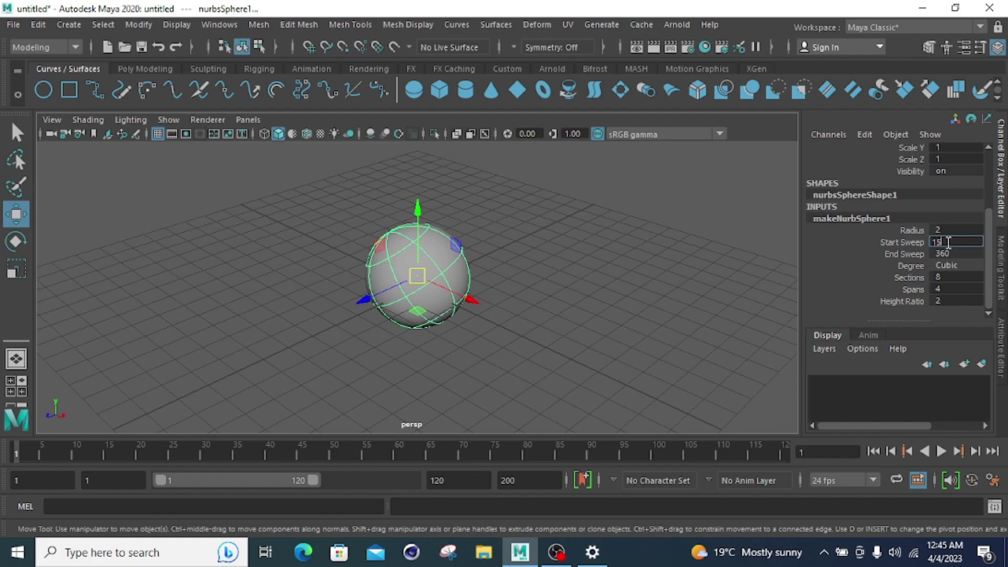
key("Return")
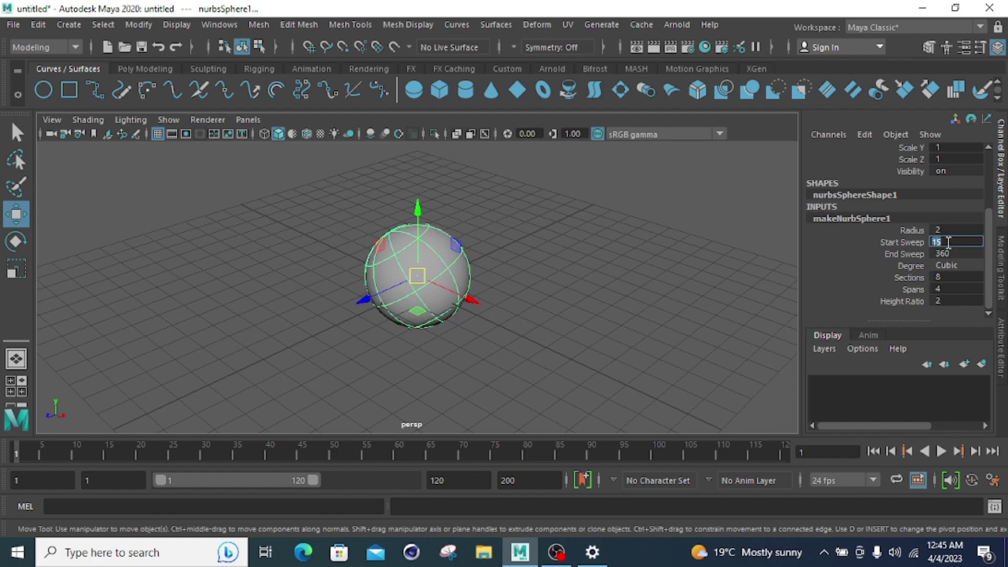
left_click(16, 241)
left_click_drag(452, 302, 428, 306)
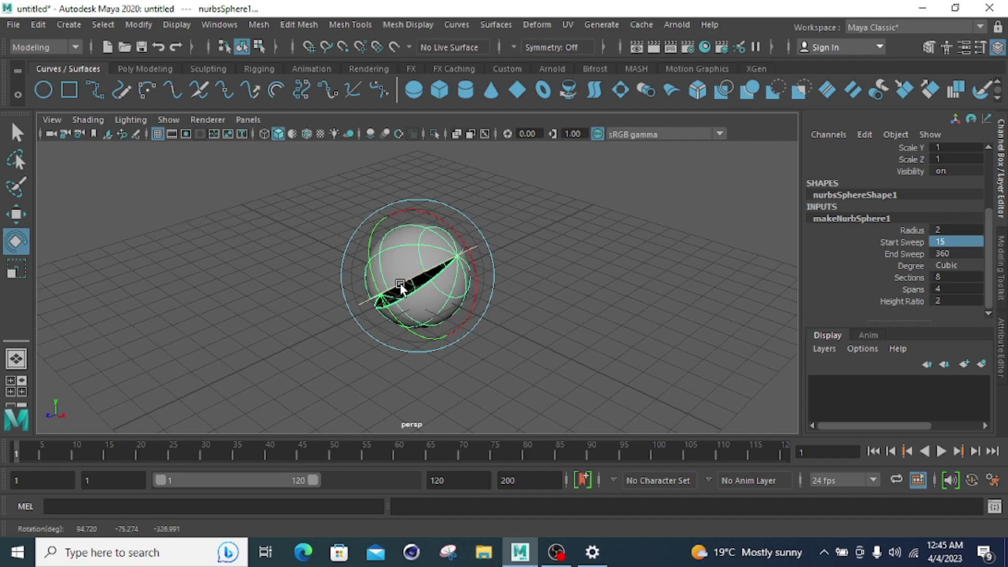
Step: Set the sphere's end sweep to 240 and deselect it
double_click(959, 254)
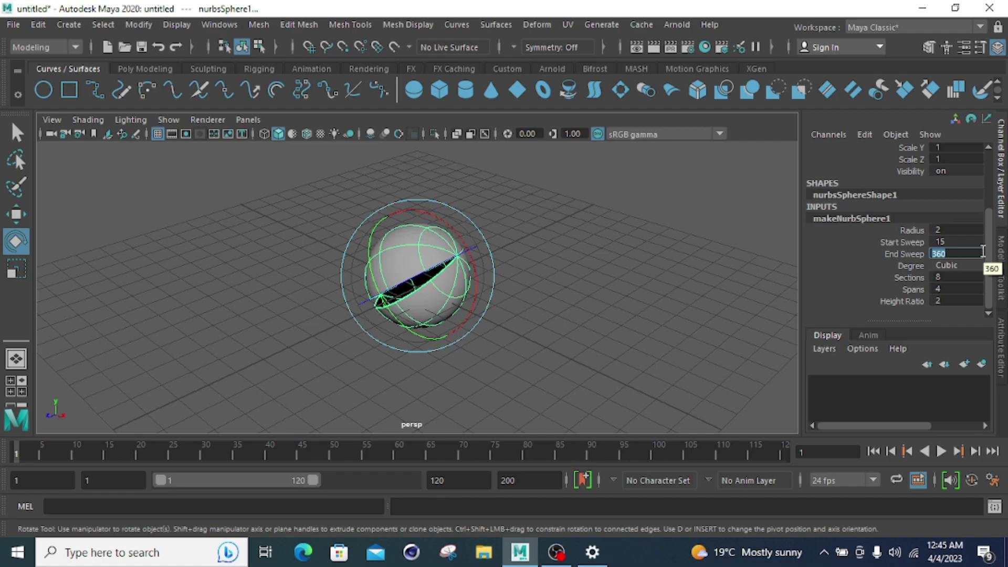
type("240")
key("Return")
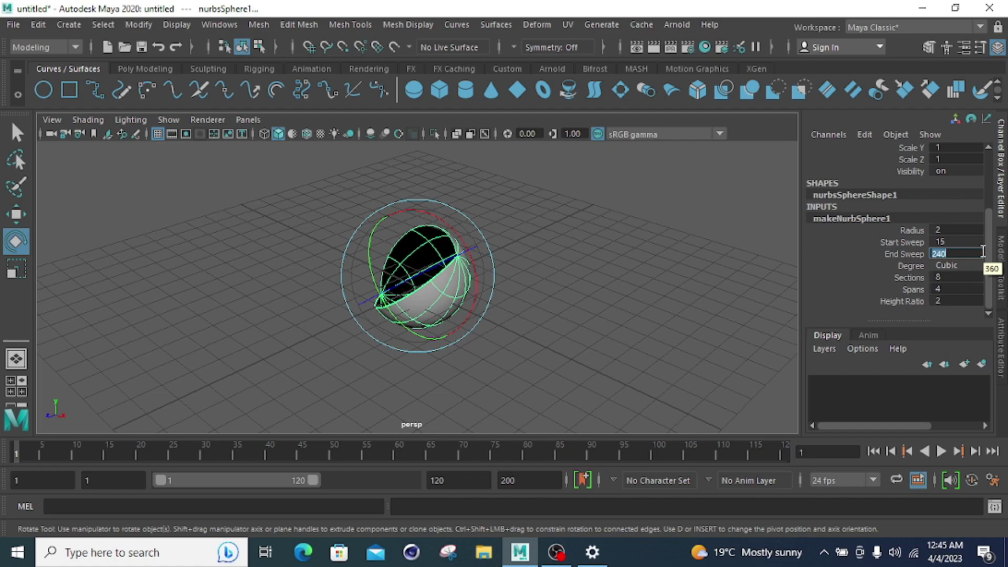
left_click(467, 338)
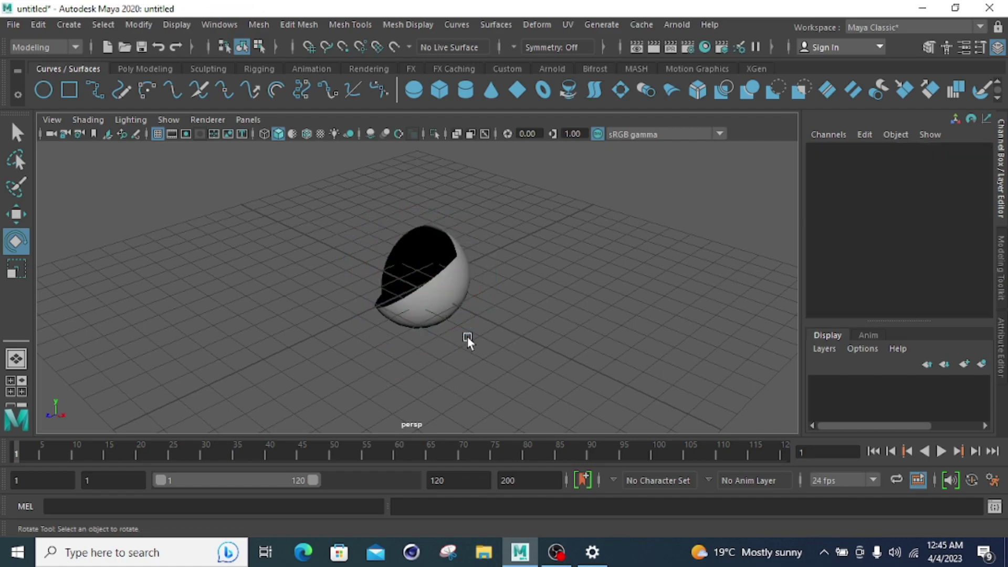
Step: Select the partial sphere, rotate it to about 70 degrees around X, and return to the Select Tool
left_click(435, 304)
left_click_drag(461, 304, 759, 316)
scroll(917, 293, "down", 1)
left_click(854, 297)
scroll(955, 303, "down", 3)
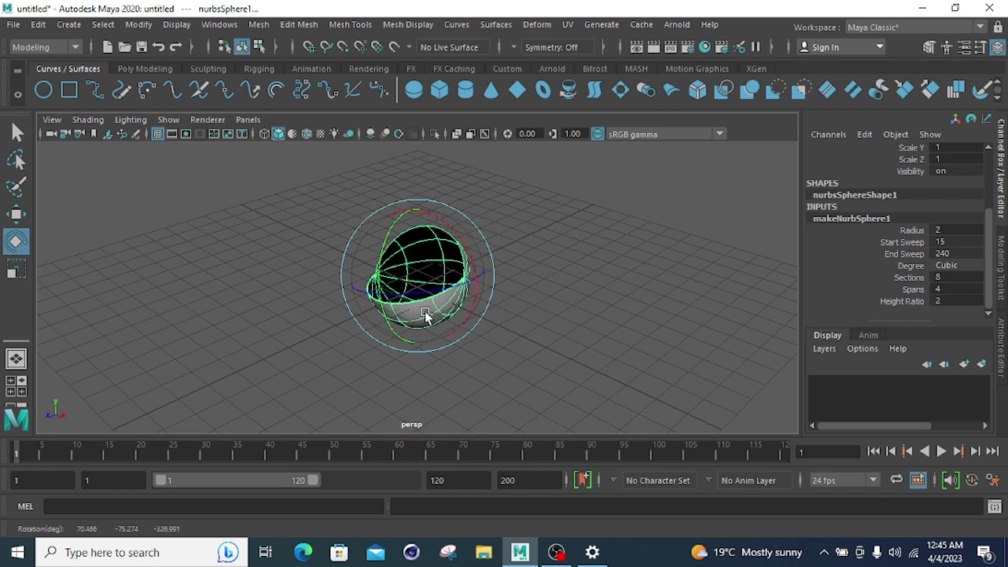
left_click(490, 312)
left_click(400, 308)
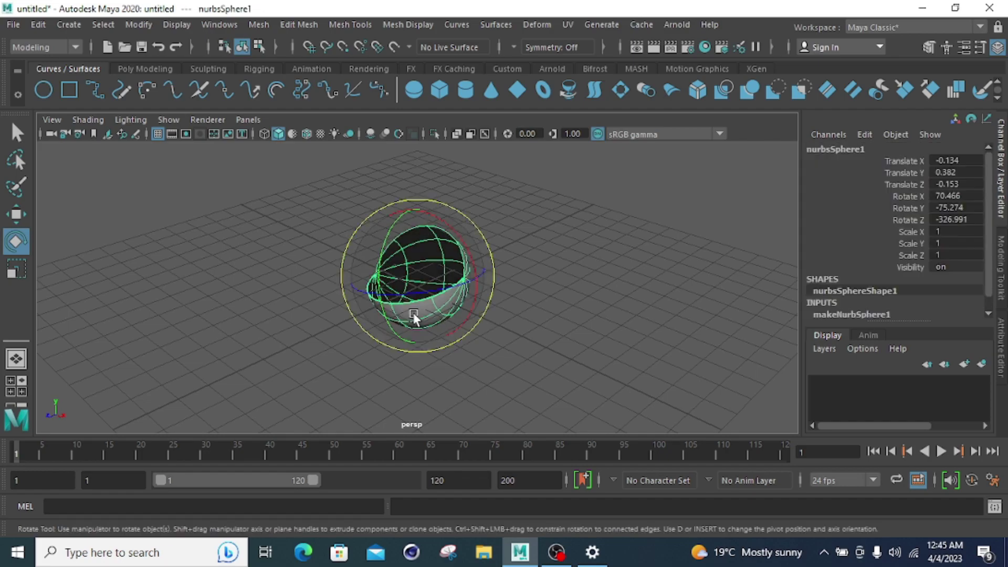
left_click(16, 133)
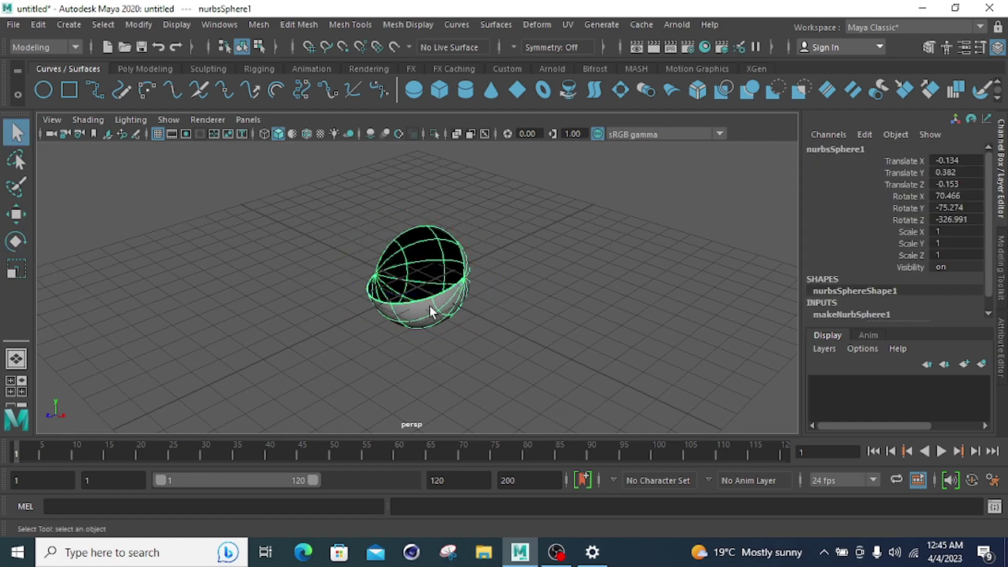
Step: Set the number of sections in the sphere's construction inputs to 5
scroll(452, 318, "down", 2)
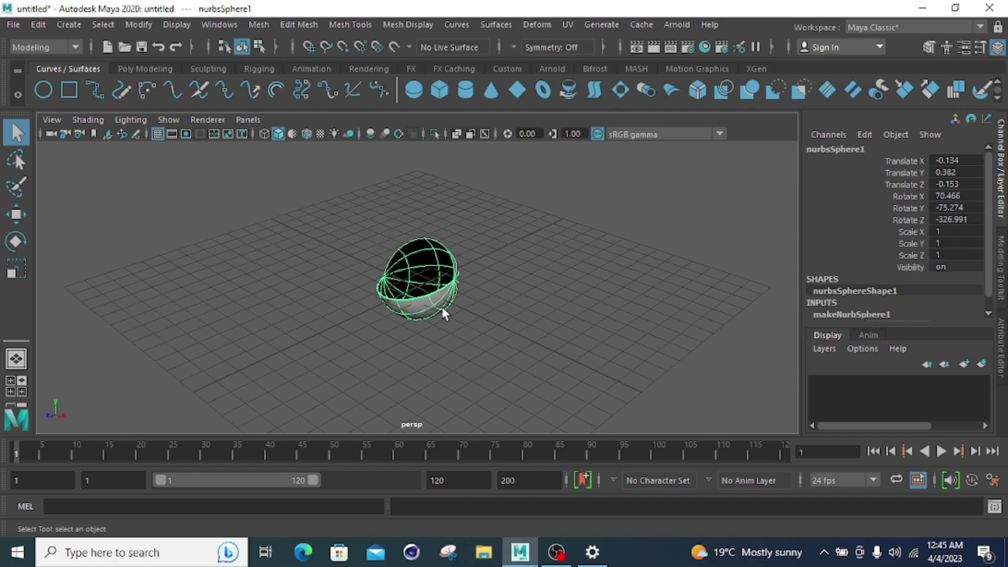
scroll(932, 285, "down", 1)
left_click(861, 300)
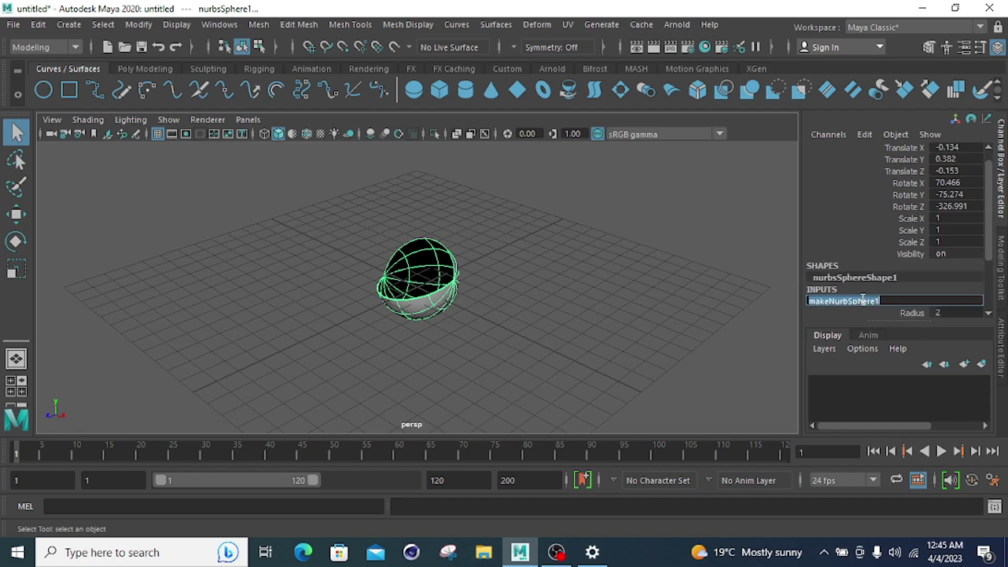
double_click(948, 294)
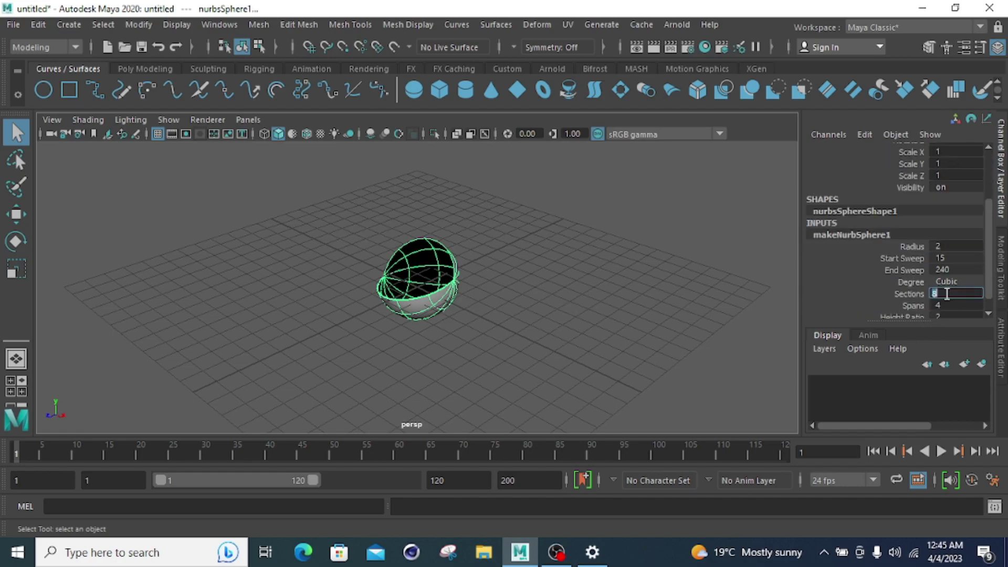
type("5")
key("Return")
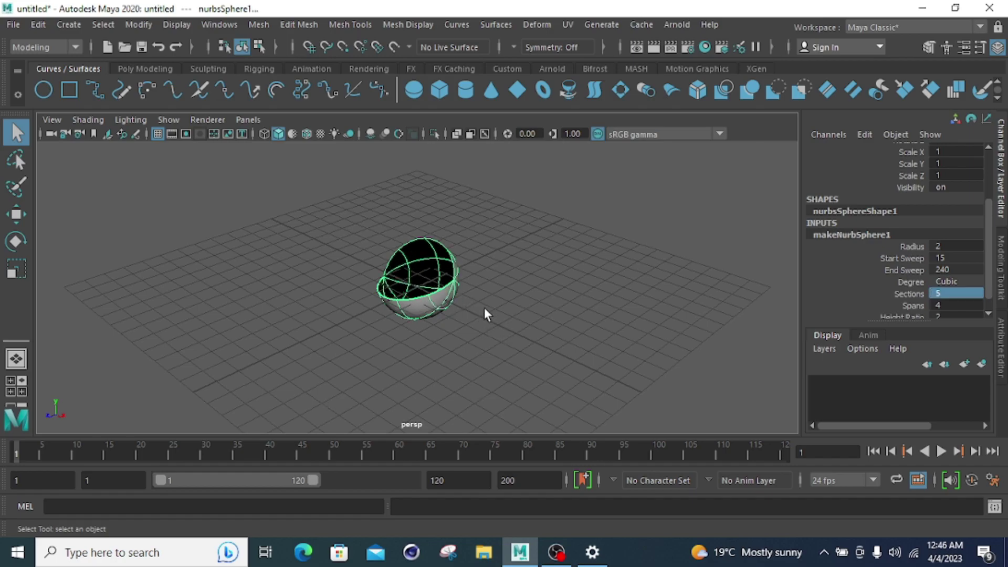
Step: Set the sphere's number of spans to 8
scroll(963, 279, "down", 1)
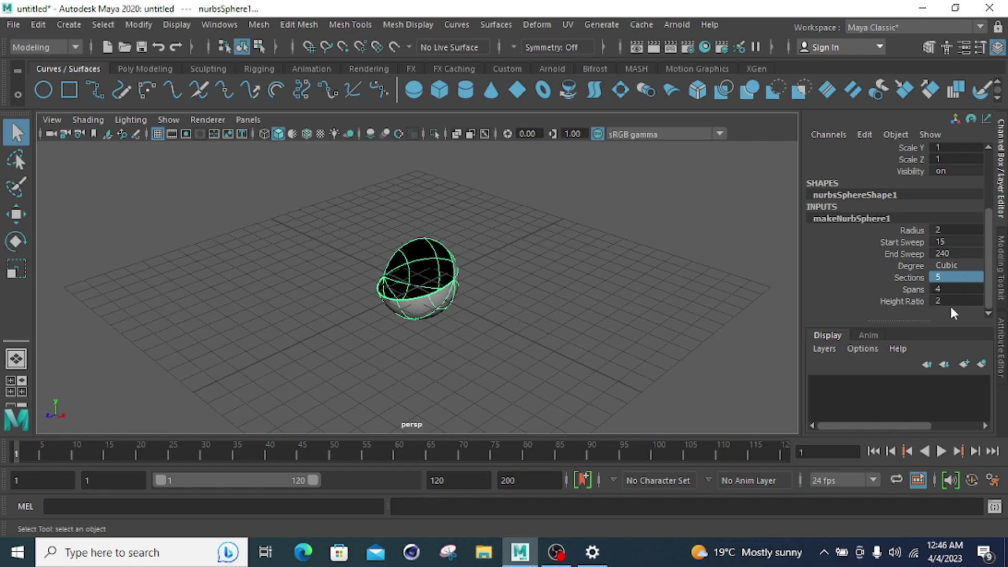
double_click(950, 288)
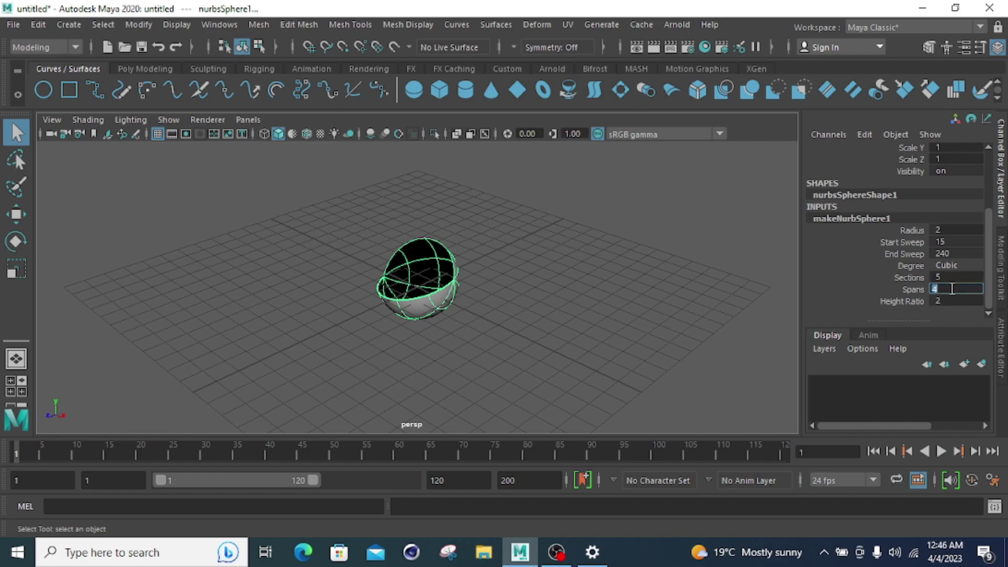
type("6")
key("Return")
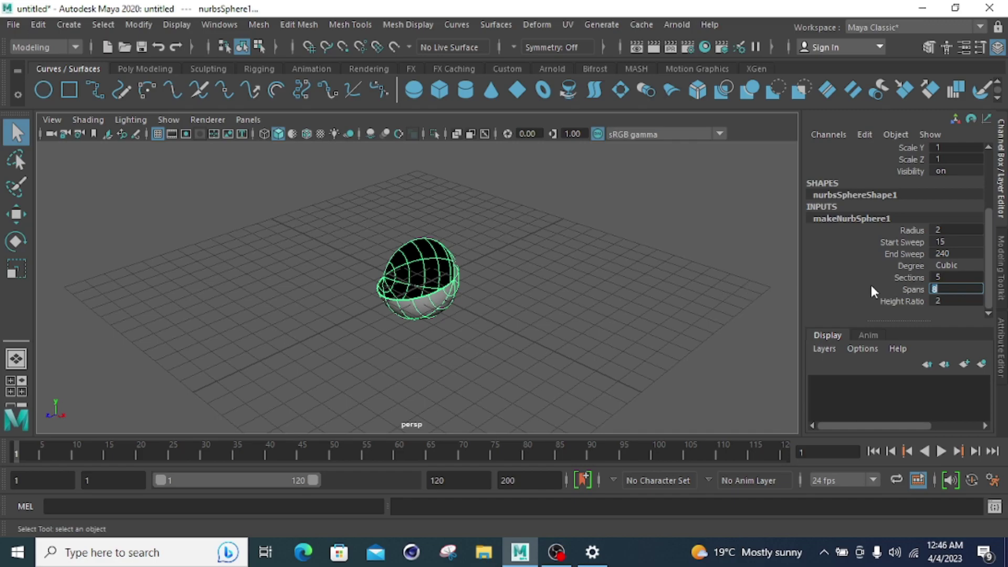
Step: Set the sphere's height ratio to 1
left_click(948, 301)
type("1")
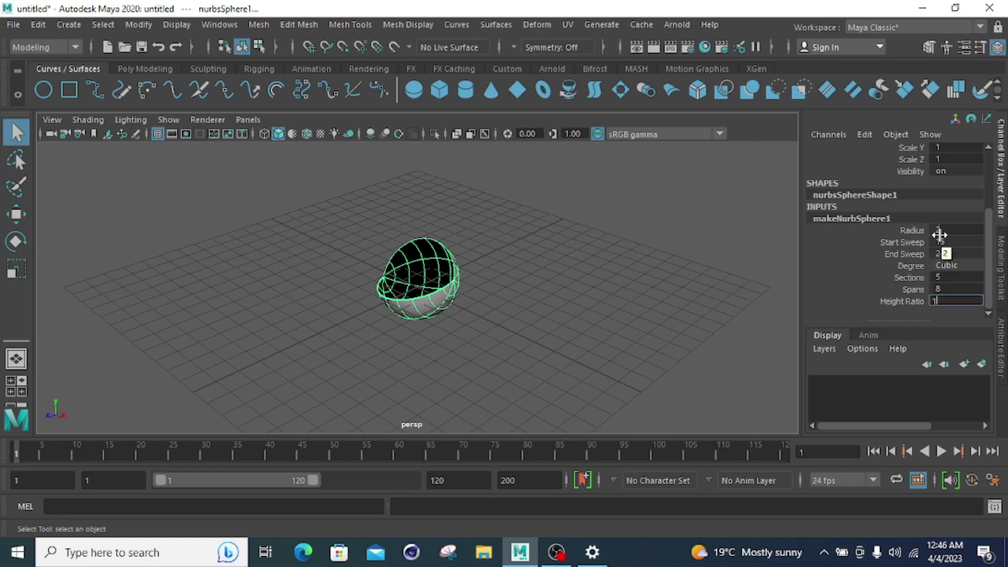
left_click(73, 25)
mouse_move(227, 63)
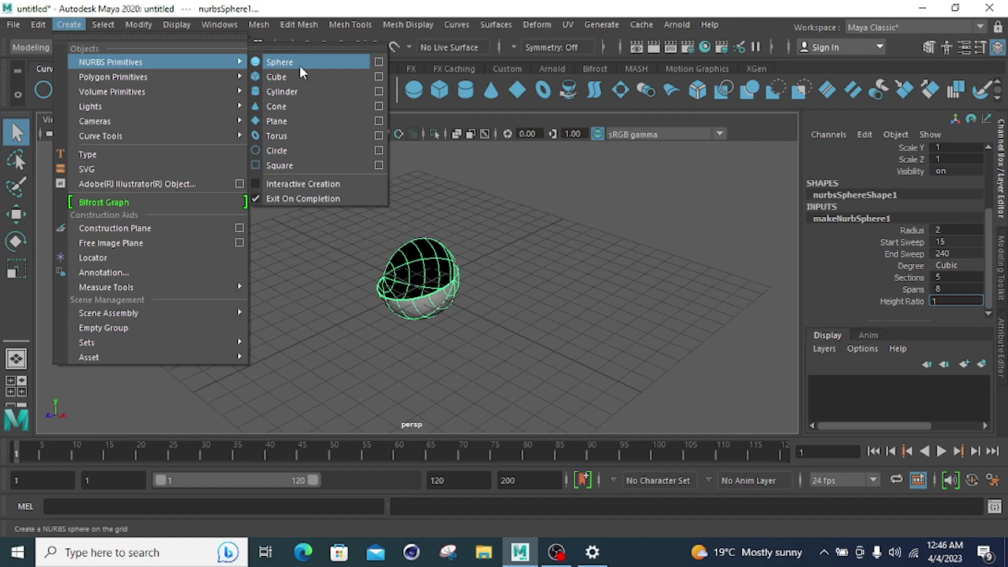
left_click(423, 298)
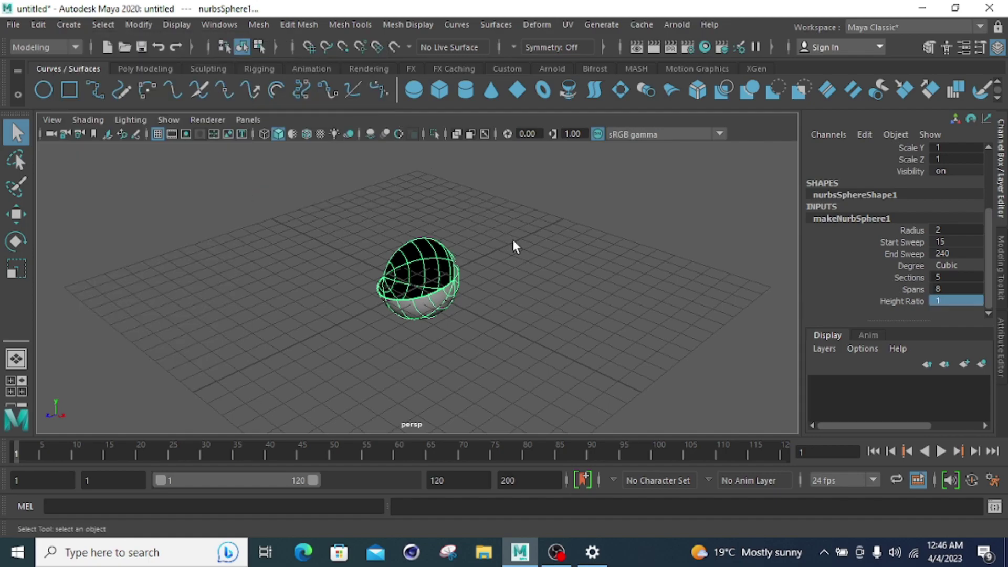
Step: Select the partial sphere and delete it from the scene
left_click(425, 297)
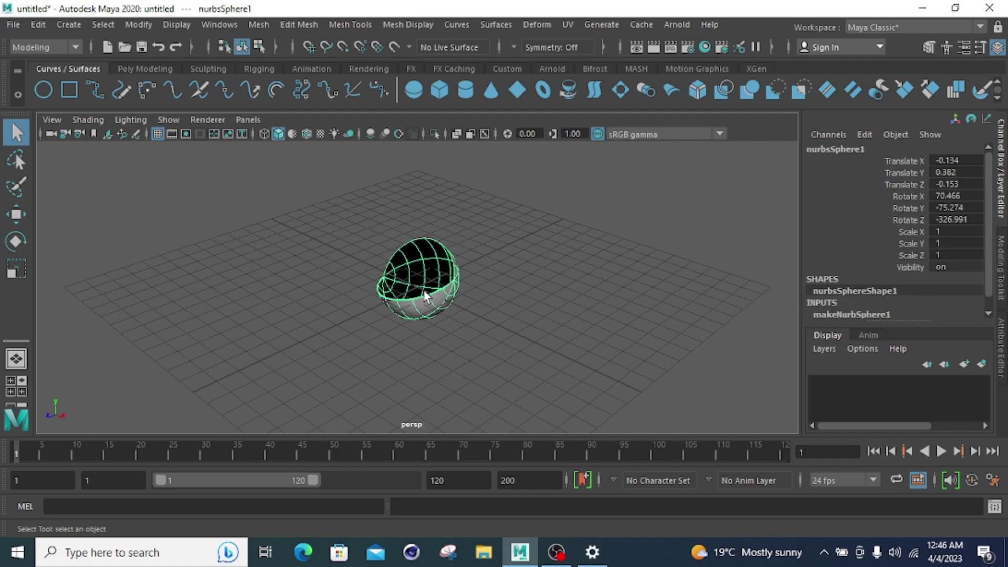
key("Delete")
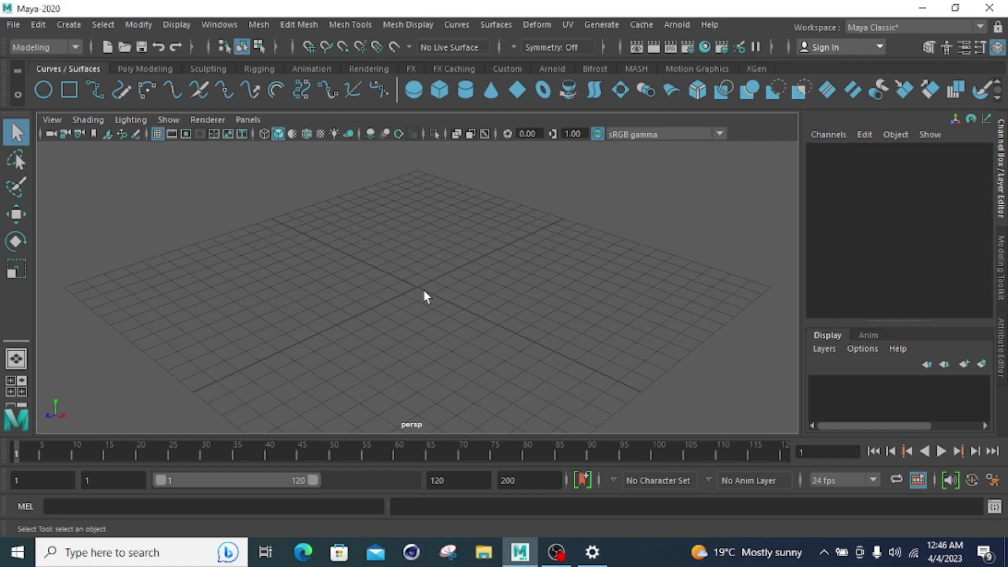
scroll(424, 295, "down", 2)
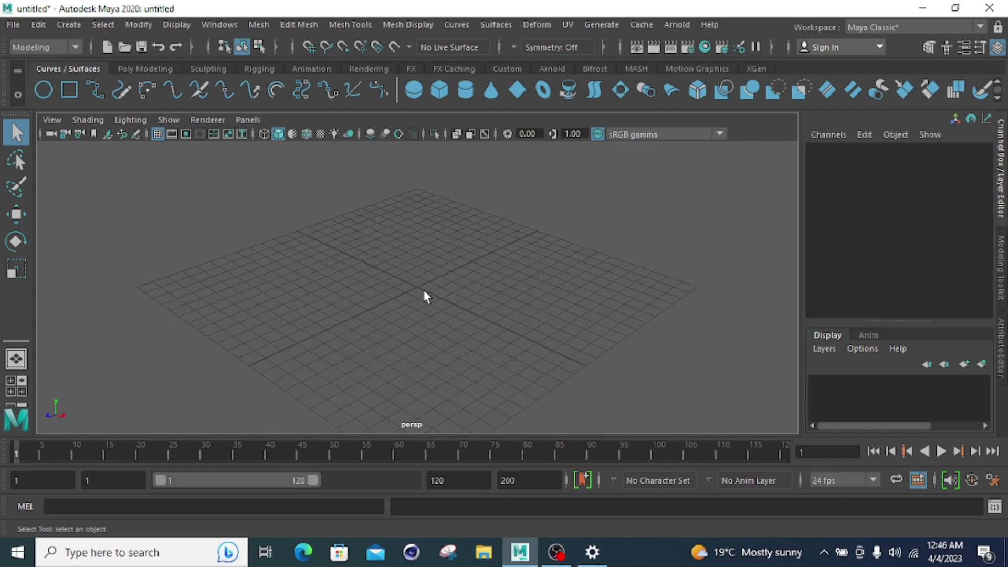
Step: Create a NURBS cube at the center of the grid
left_click(77, 24)
mouse_move(121, 63)
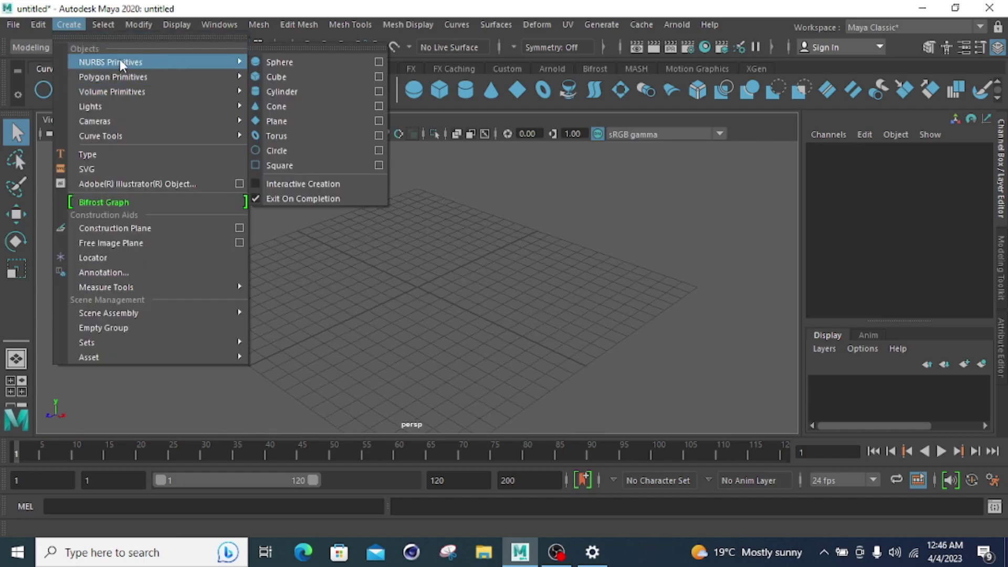
left_click(311, 78)
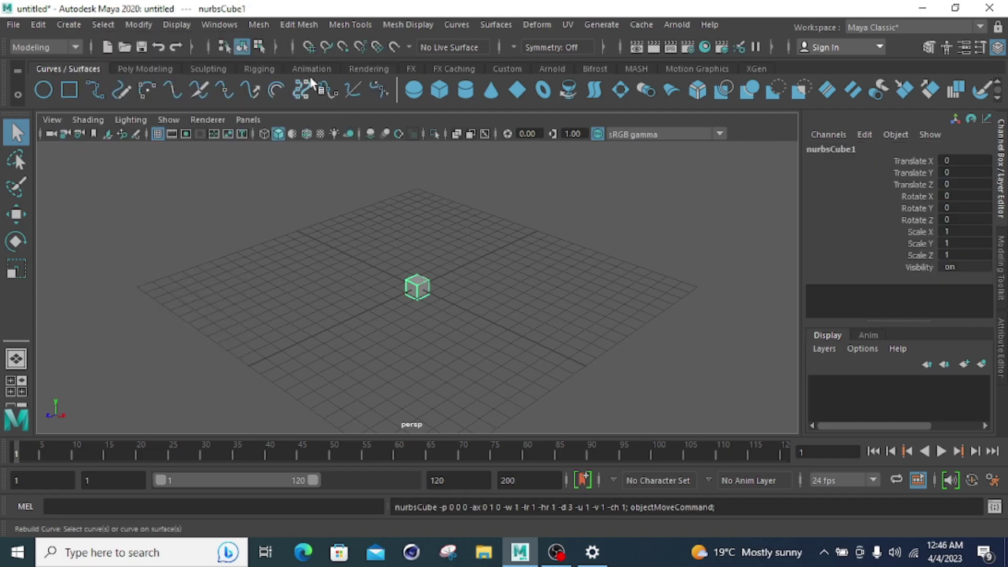
scroll(422, 296, "up", 3)
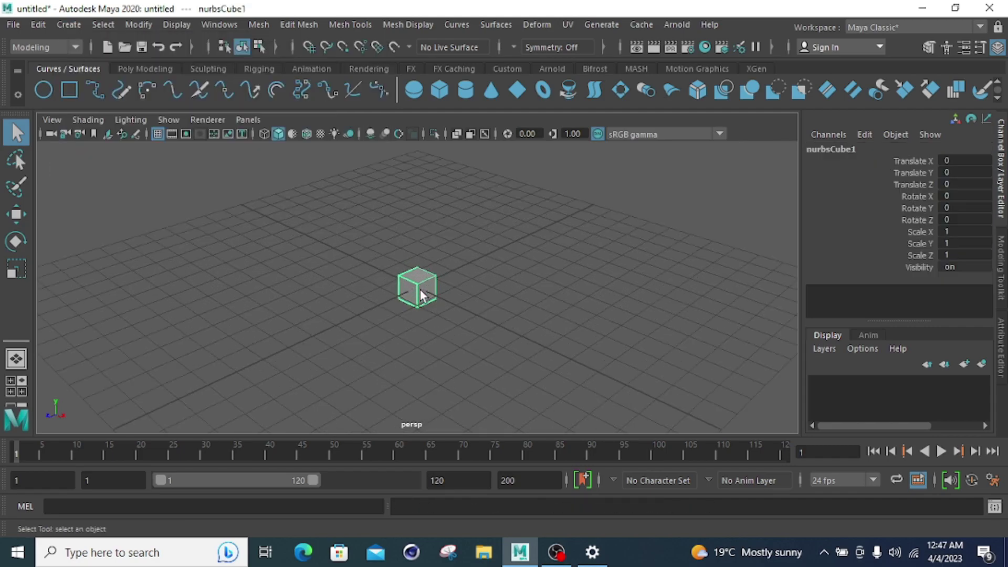
Step: Select the cube's top face and expand its makeNurbCube1 construction inputs
left_click(426, 294)
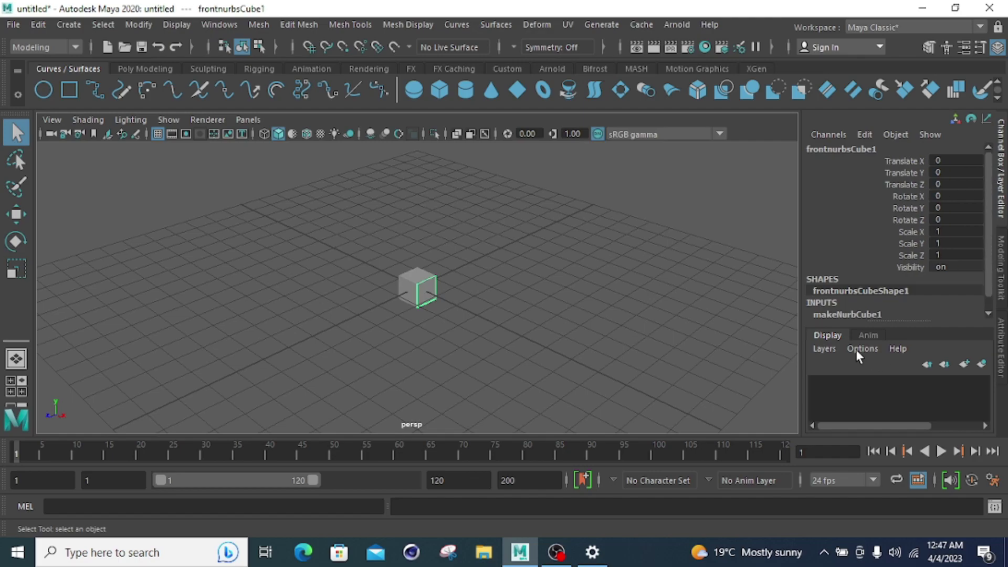
left_click(419, 276)
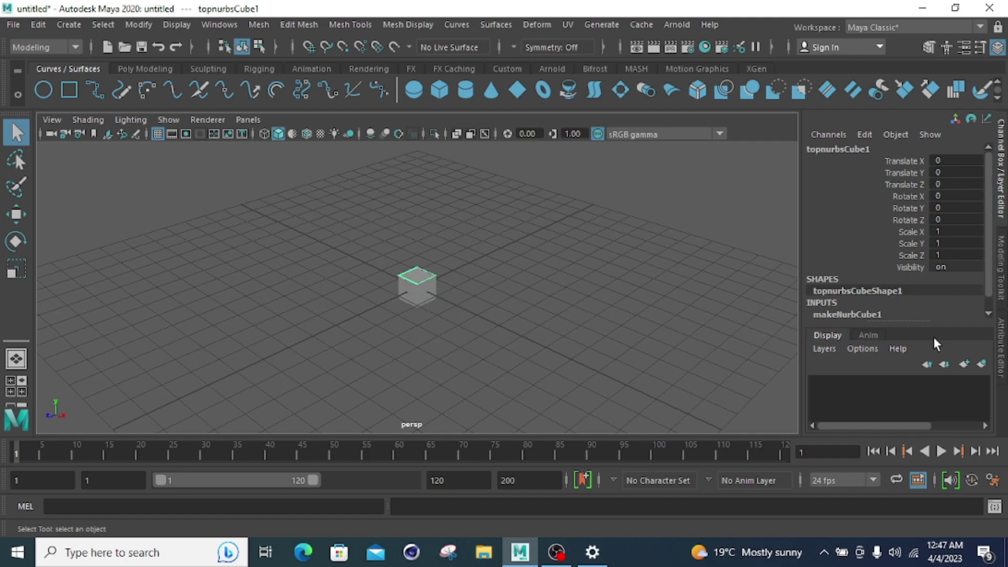
scroll(909, 318, "down", 1)
double_click(835, 298)
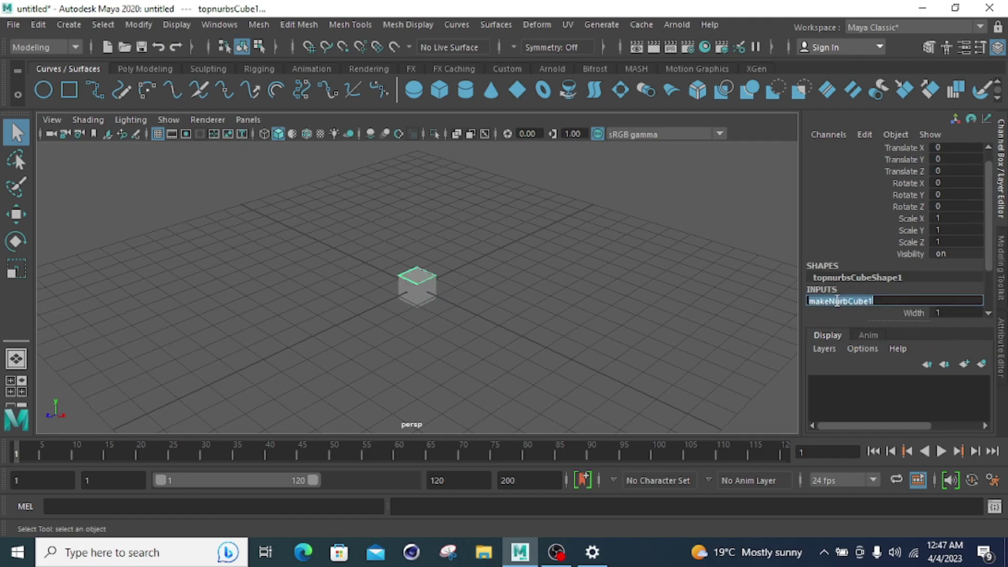
scroll(902, 295, "down", 3)
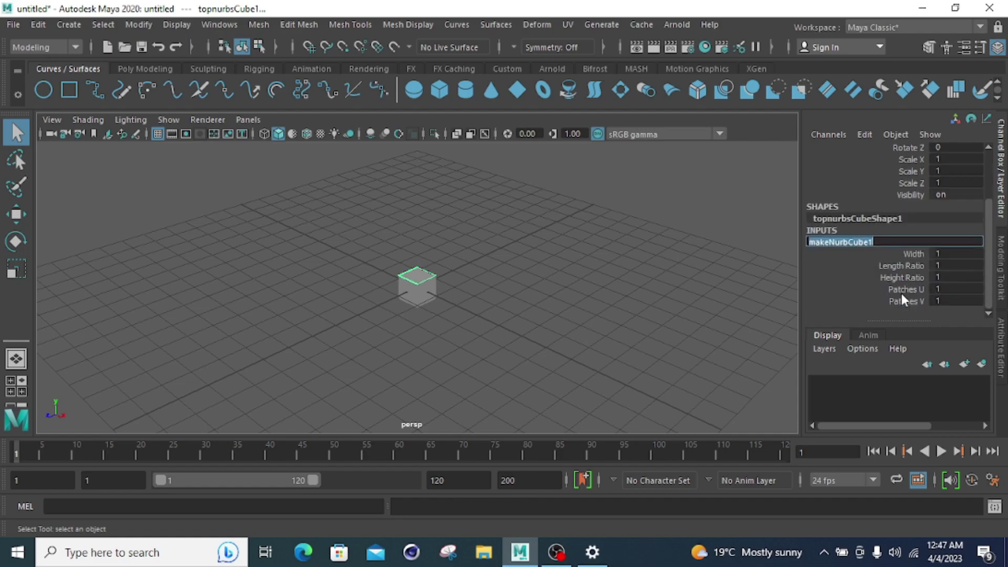
left_click(851, 281)
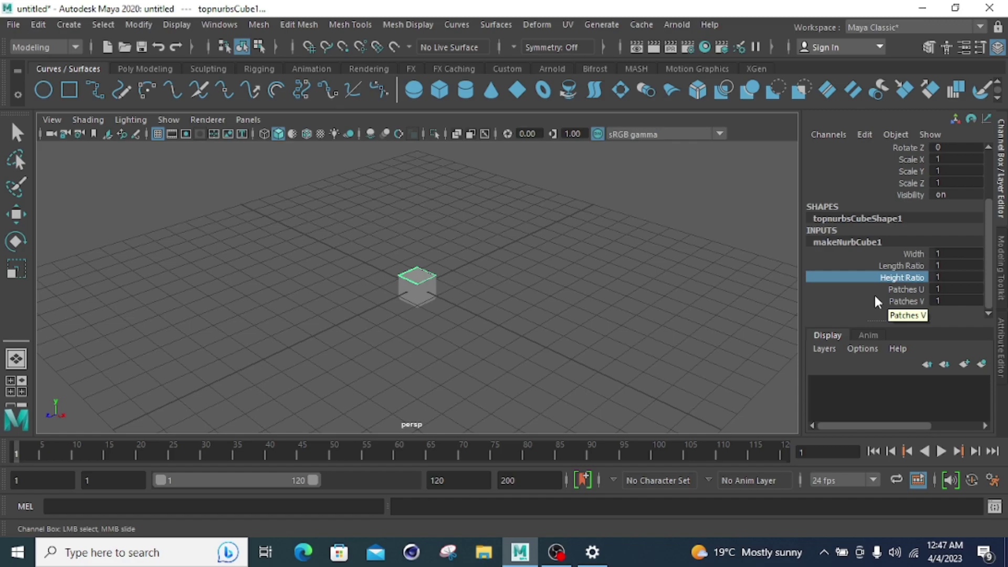
Step: Set the cube's width to 2 and both its length ratio and height ratio to 3
double_click(948, 254)
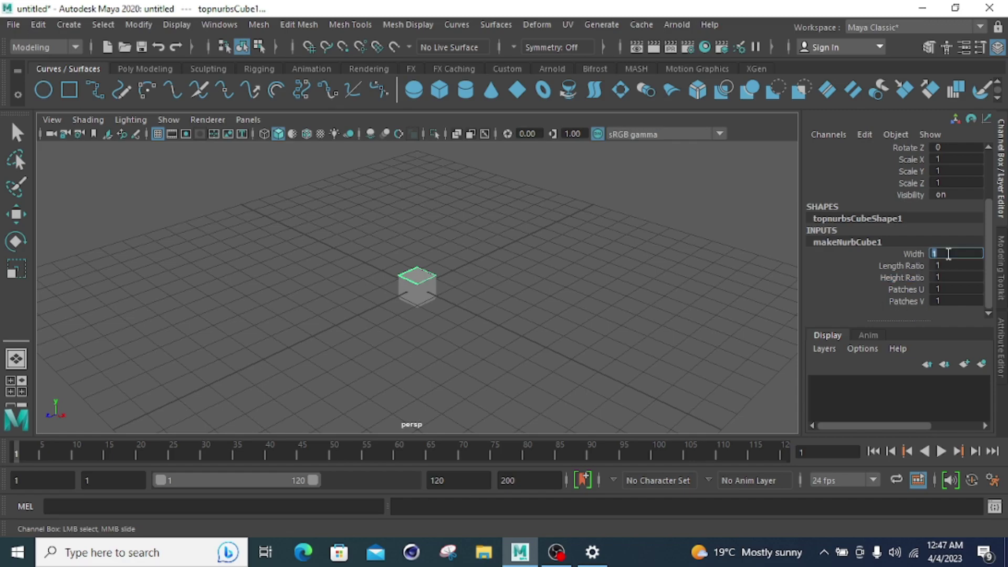
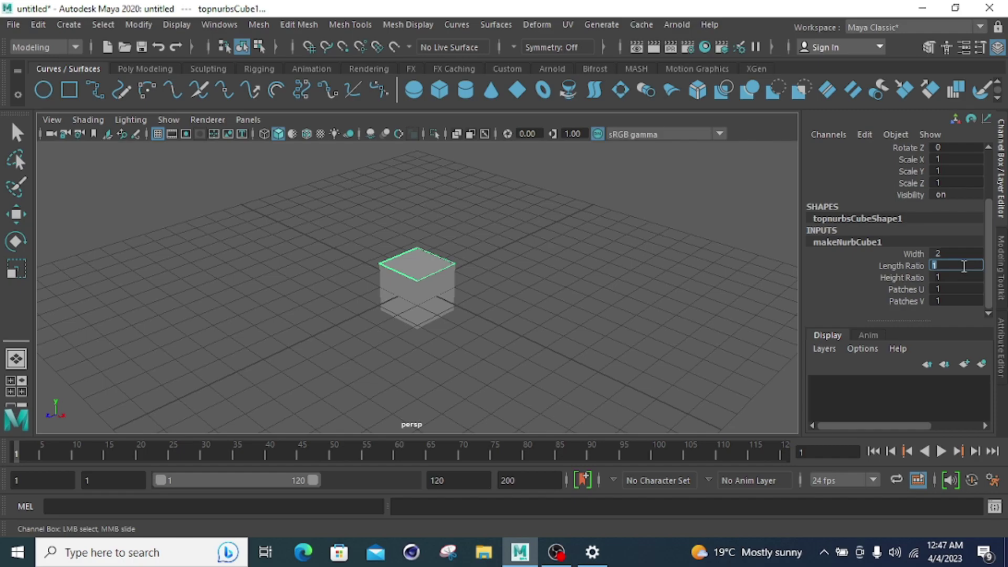
key("Return")
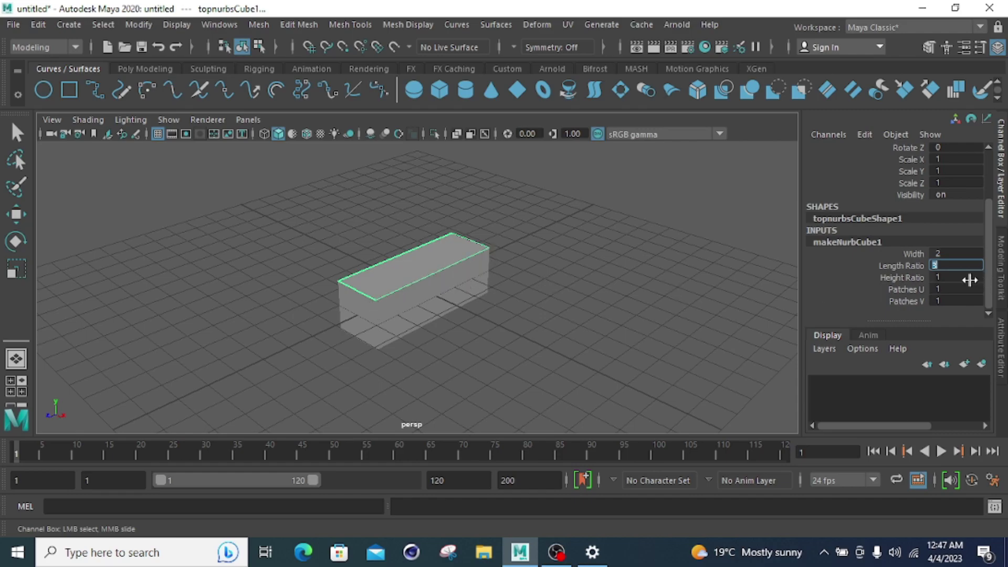
left_click(949, 276)
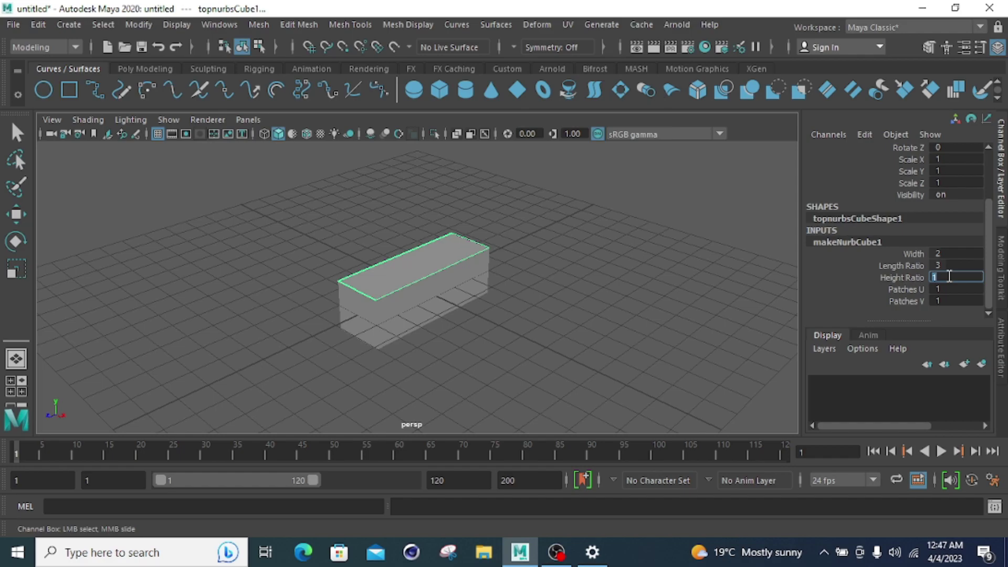
type("3")
key("Return")
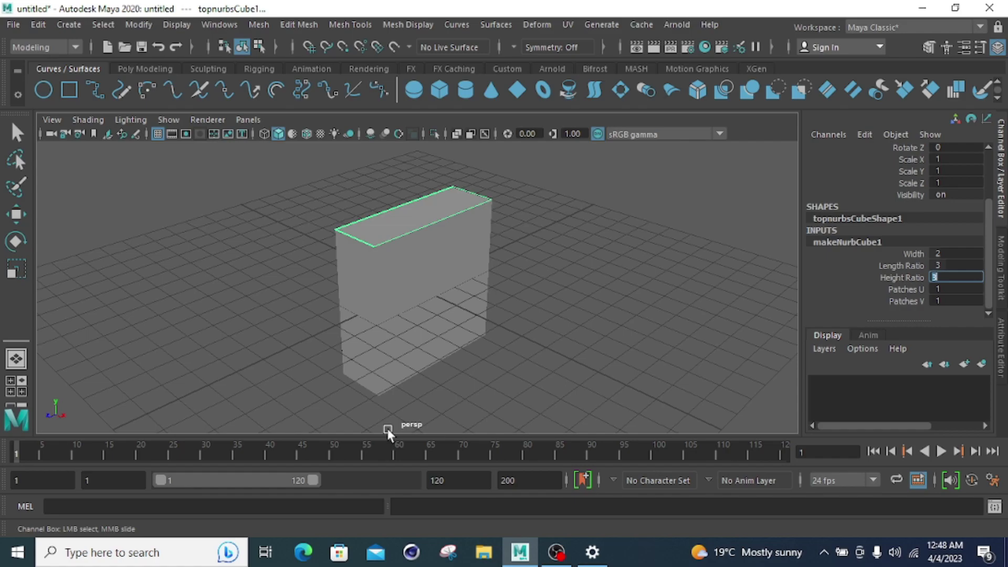
Step: Set the cube's Patches U and Patches V to 2 and check the division on the front and left faces
left_click(943, 289)
type("2")
key("Return")
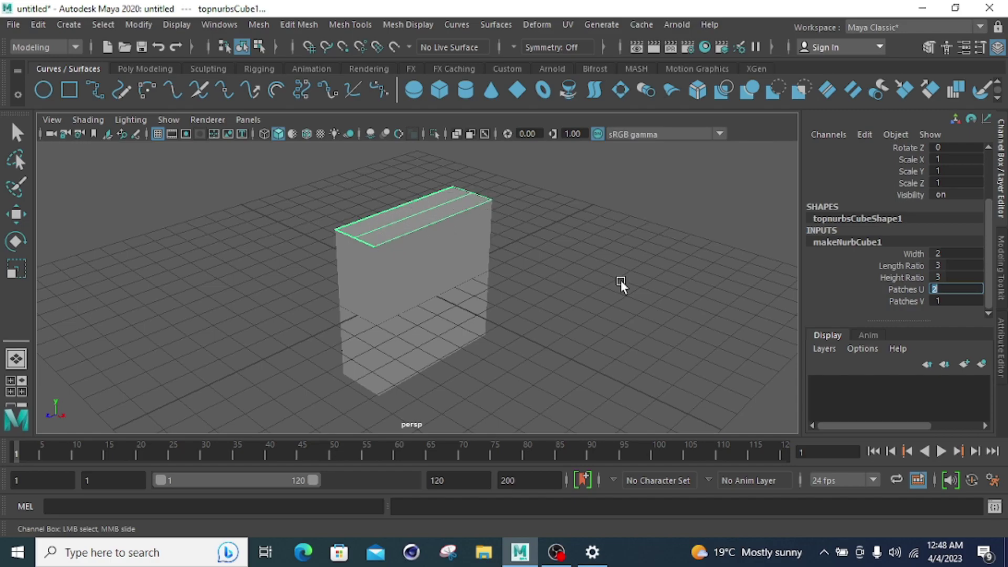
left_click(948, 301)
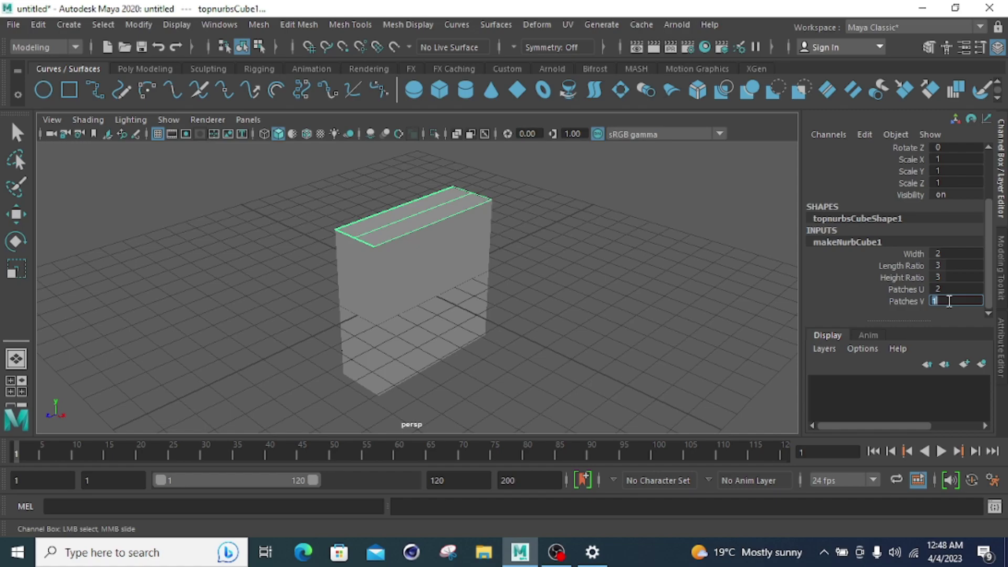
type("2")
key("Return")
left_click(450, 267)
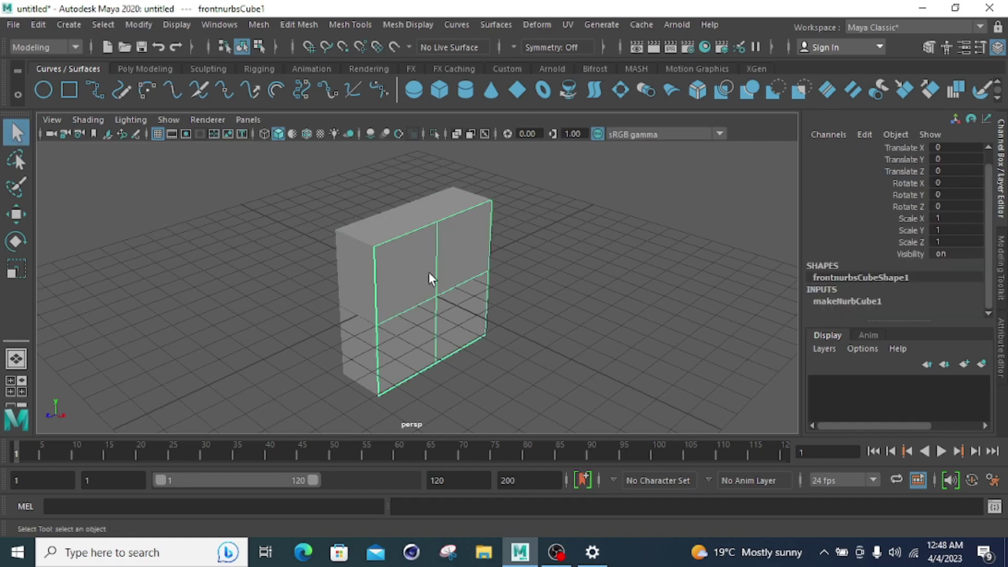
left_click(369, 305)
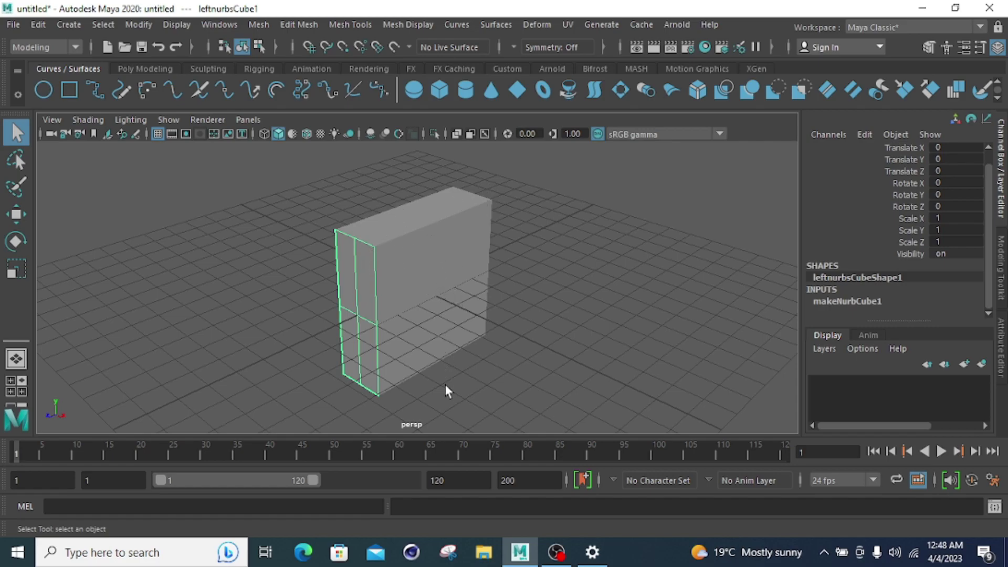
left_click(79, 27)
mouse_move(136, 69)
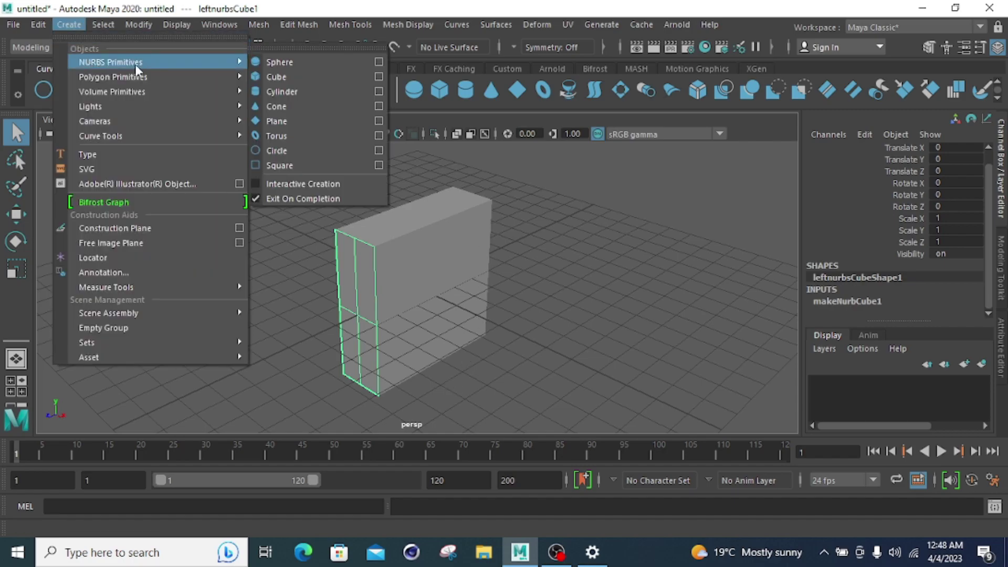
left_click(267, 80)
Step: Delete the cube's top face and all its remaining faces from the scene
left_click(427, 210)
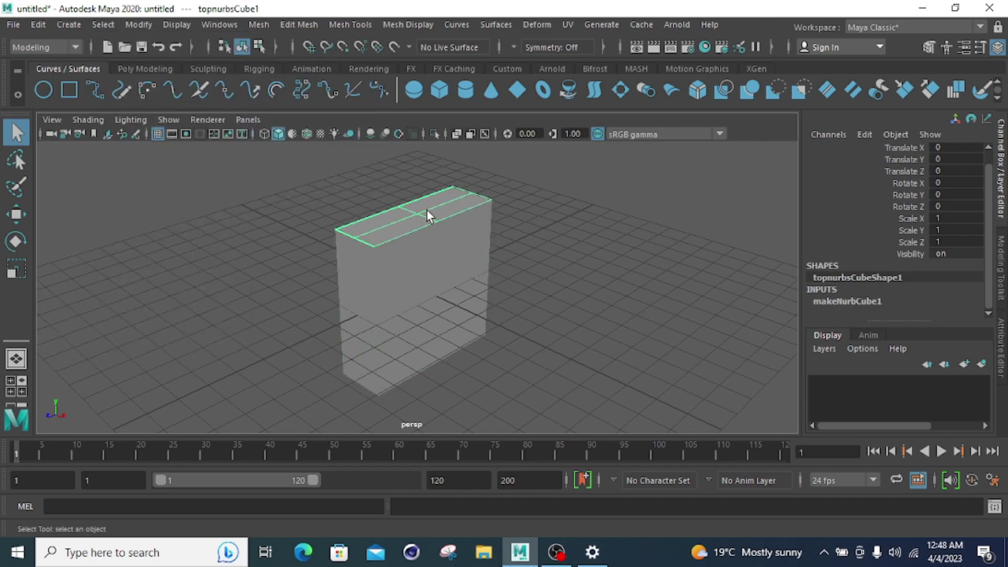
key("Delete")
left_click(437, 255)
left_click(576, 232)
left_click(443, 310)
left_click_drag(616, 241, 293, 355)
key("Delete")
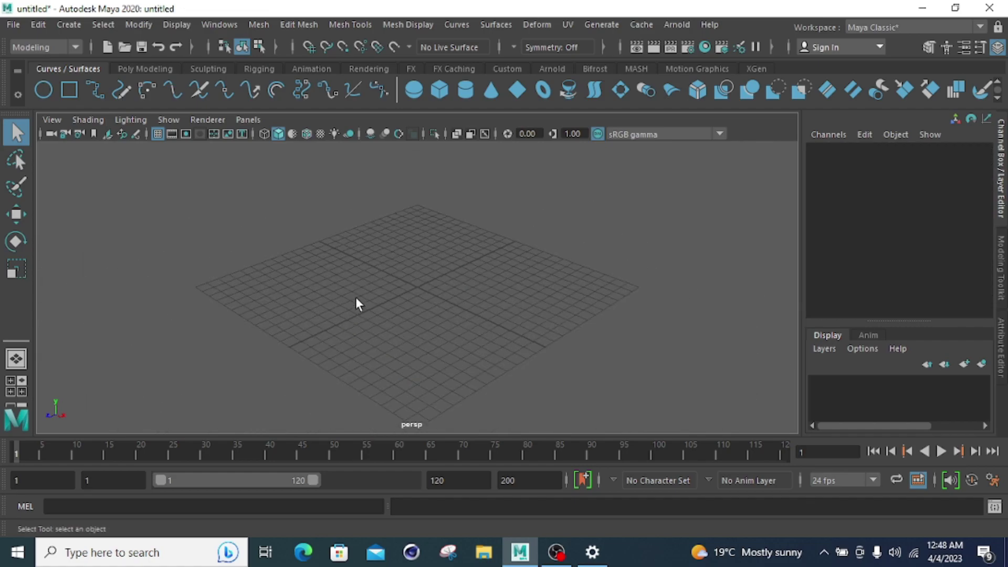
Step: Create a NURBS cylinder at the center of the grid
left_click(71, 24)
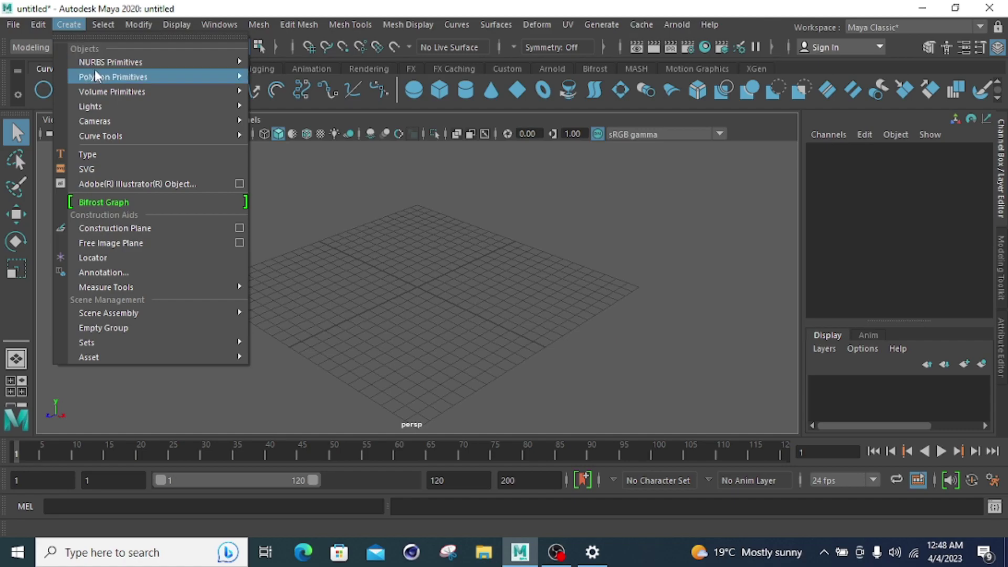
mouse_move(97, 61)
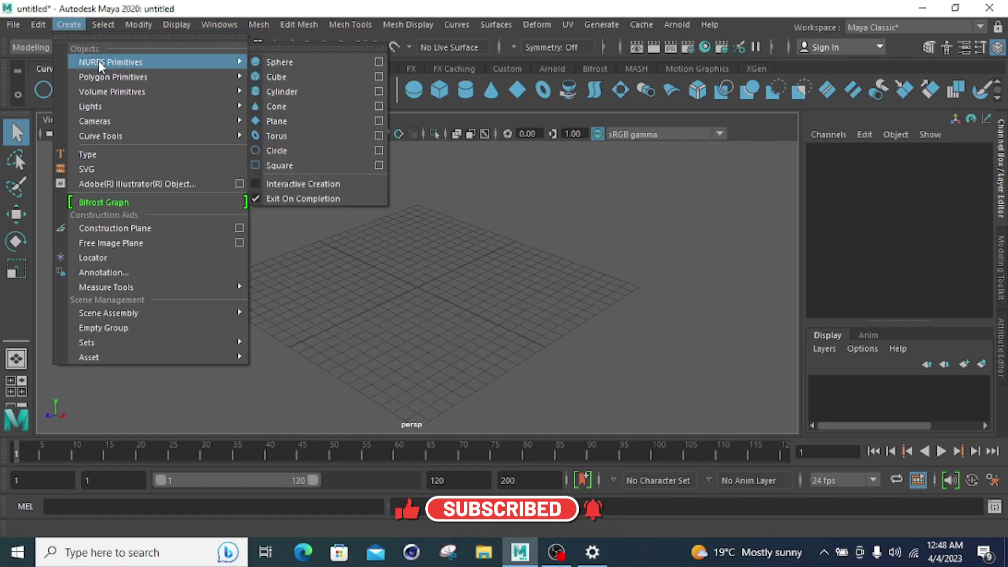
left_click(299, 95)
scroll(445, 318, "down", 2)
scroll(446, 318, "up", 5)
scroll(445, 318, "up", 2)
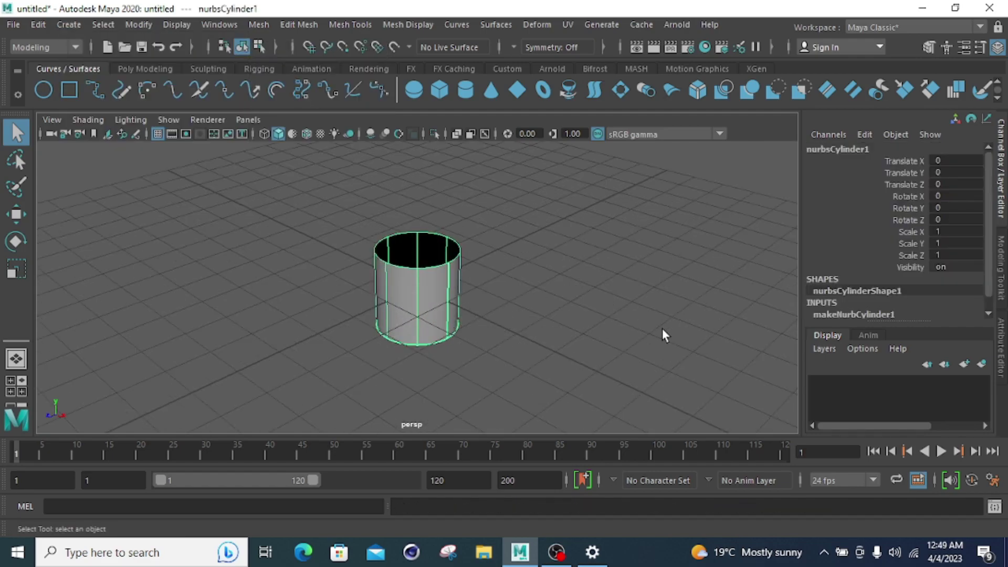
Step: Expand the cylinder's makeNurbCylinder1 construction inputs and set its radius to 2
scroll(987, 304, "down", 1)
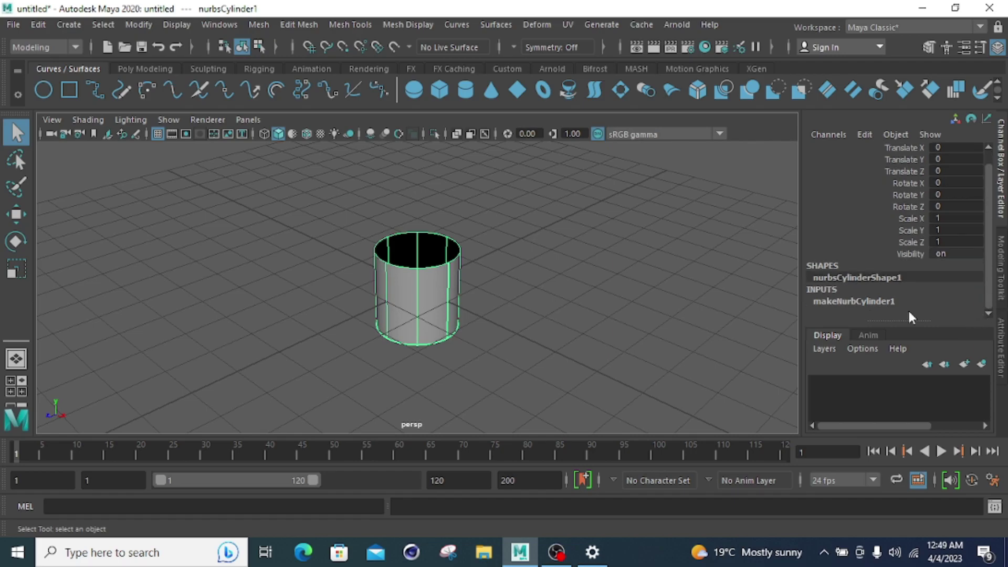
left_click(837, 301)
scroll(852, 285, "down", 1)
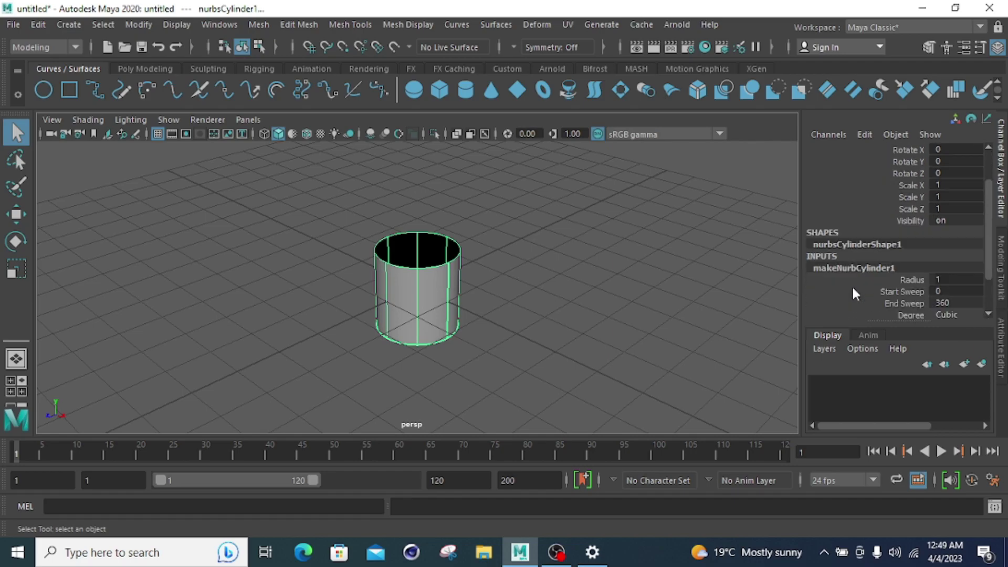
scroll(853, 288, "down", 2)
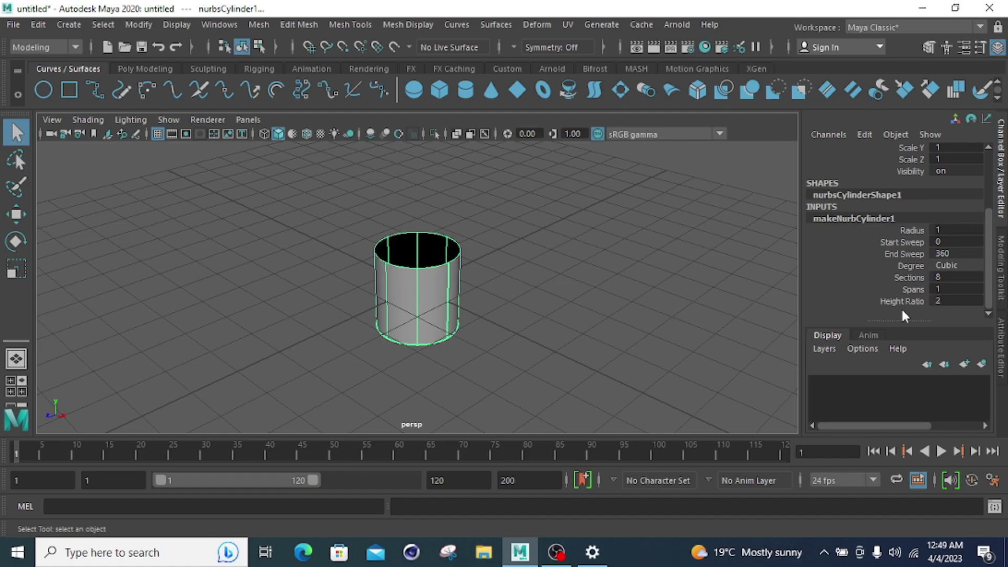
left_click(957, 230)
type("2")
key("Return")
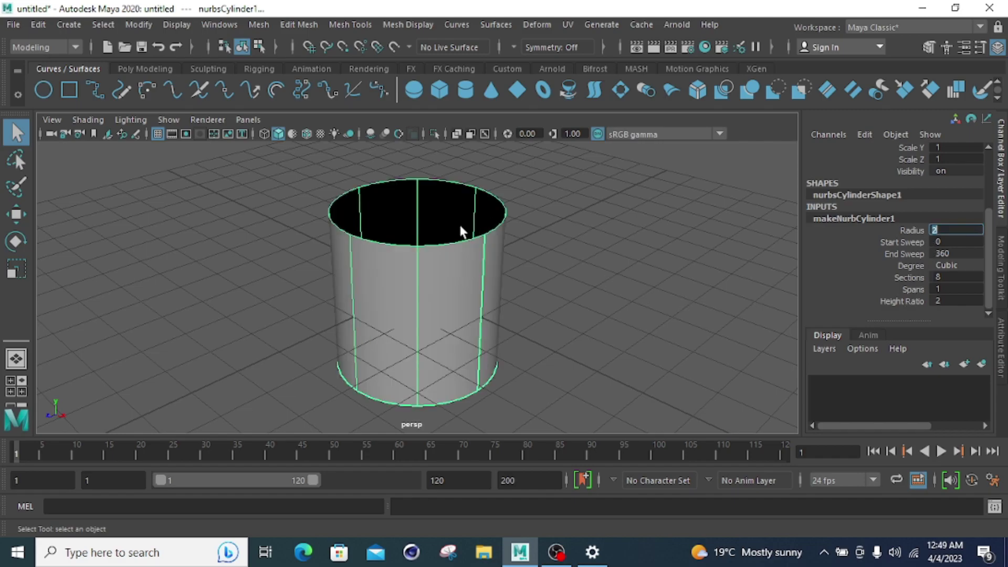
Step: Cut the cylinder open by setting its start sweep to 42 and its end sweep to 300
scroll(700, 316, "down", 5)
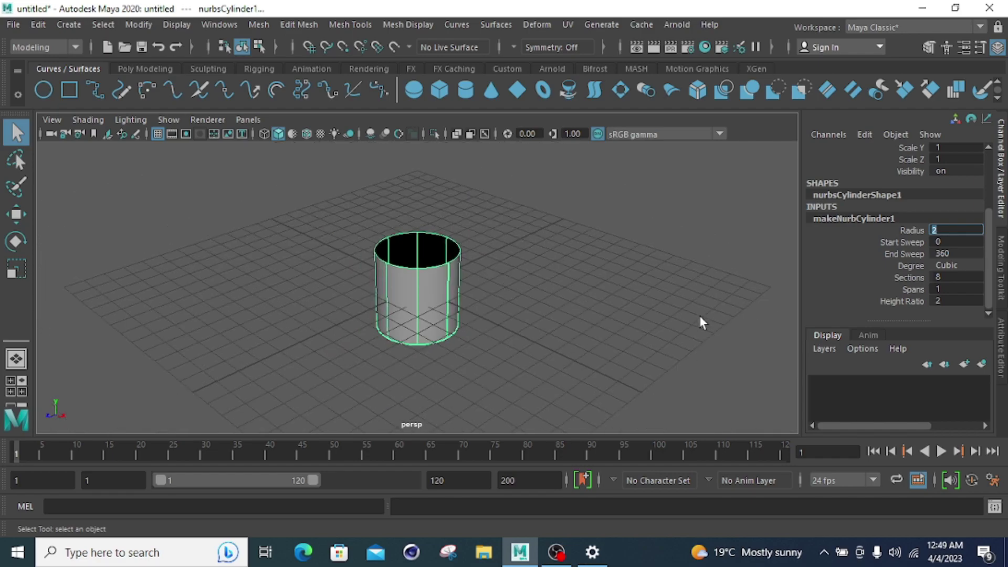
left_click(953, 242)
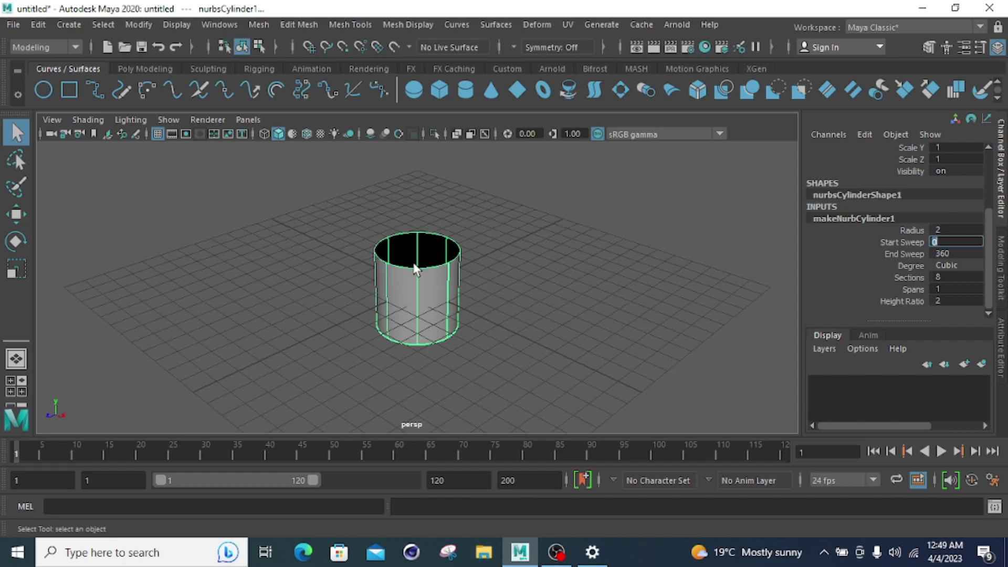
type("42")
key("Return")
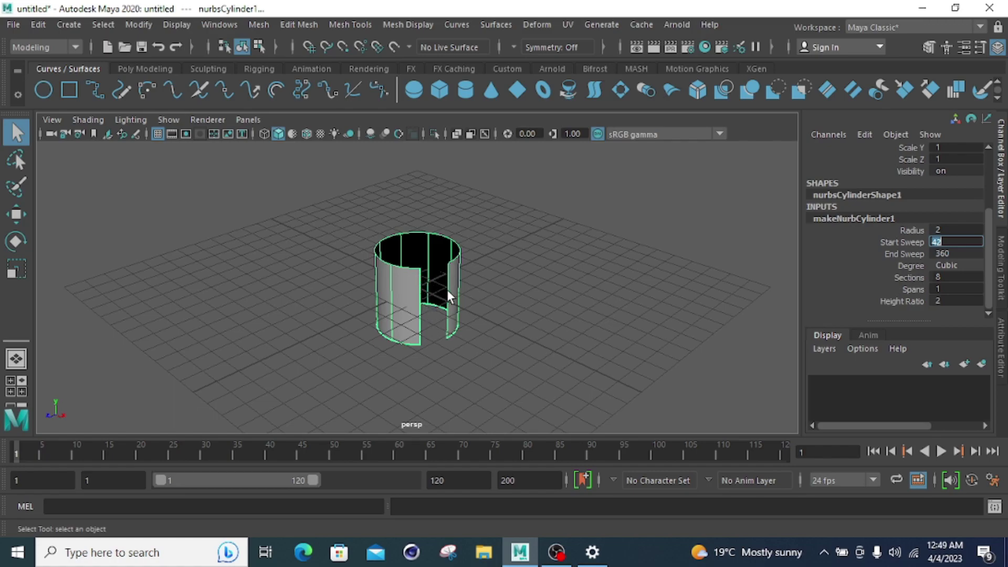
left_click(957, 254)
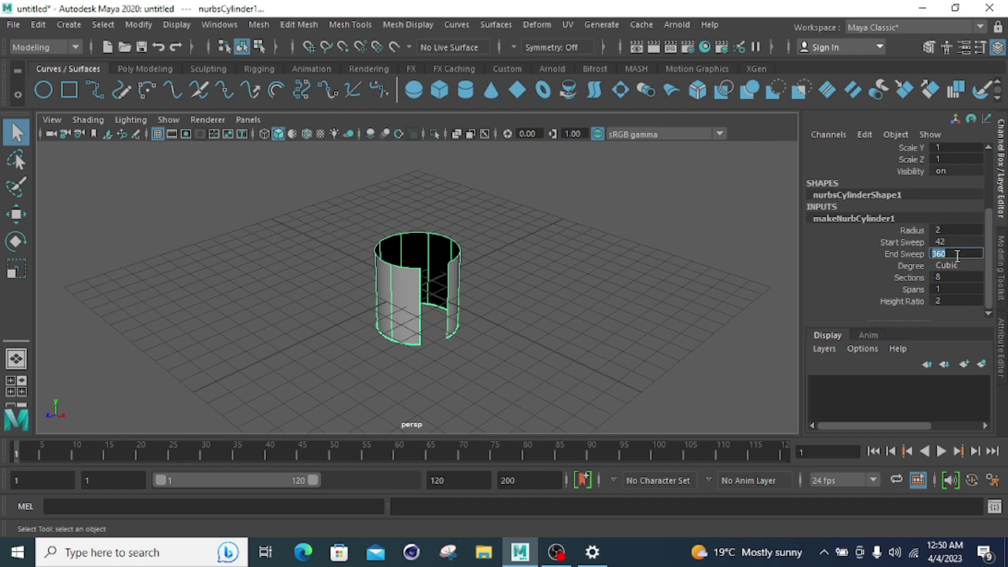
type("300")
key("Return")
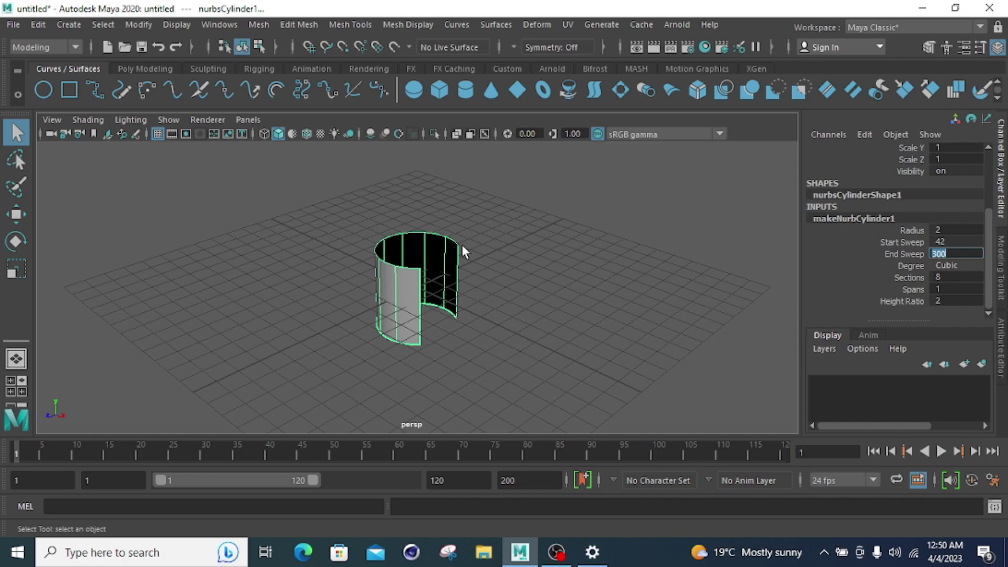
Step: Set the cylinder's number of sections to 5
left_click(960, 277)
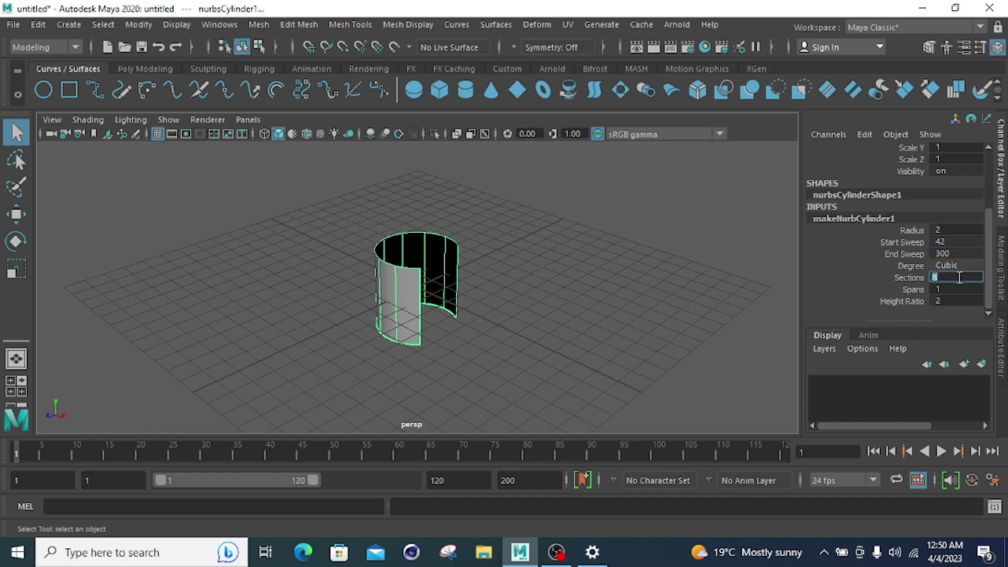
type("5")
key("Return")
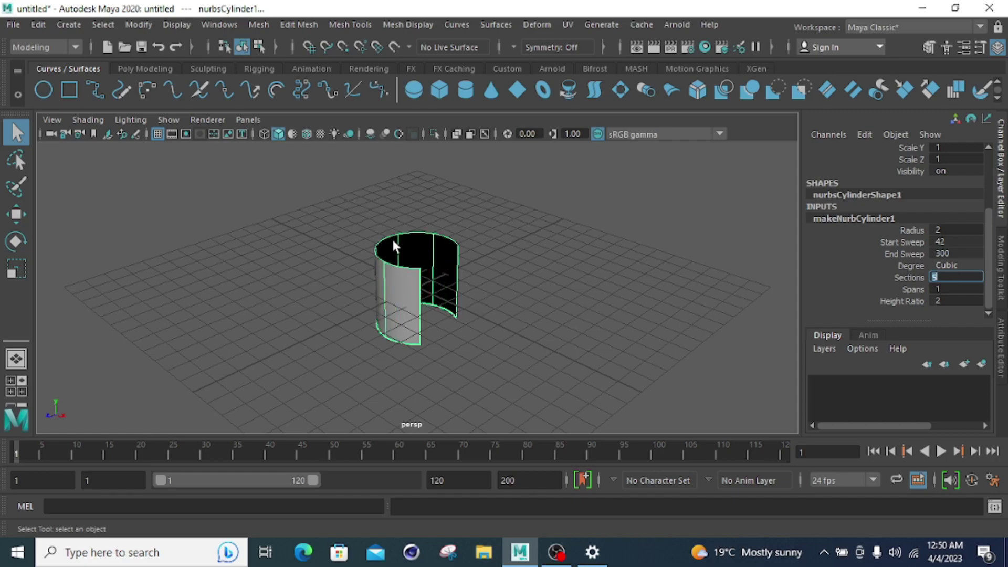
Step: Set the cylinder's number of spans to 2 and keep the cylinder selected
left_click(957, 289)
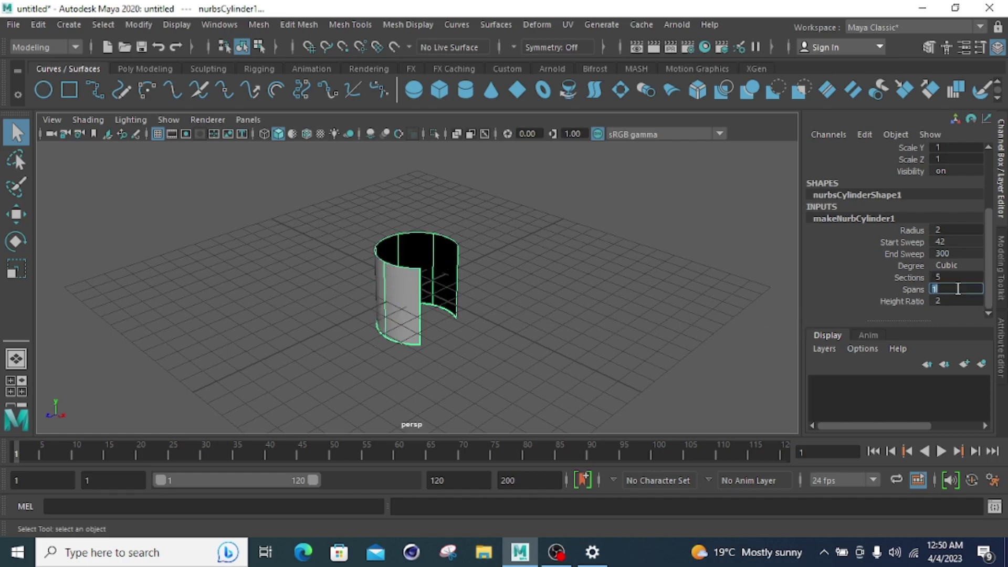
type("2")
key("Return")
left_click(404, 284)
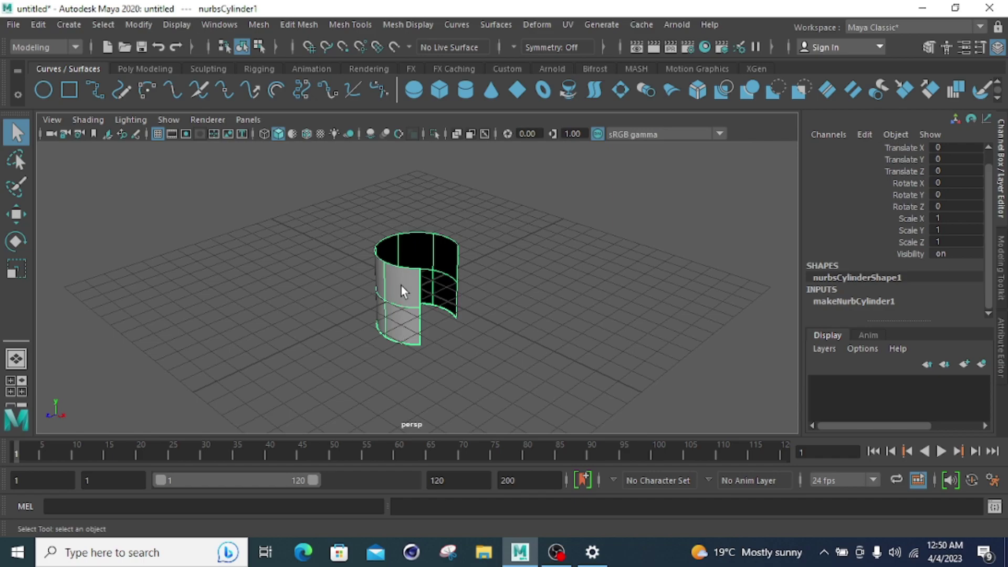
Step: Expand the cylinder's makeNurbCylinder1 inputs, try a height ratio of 5, and settle on 2.5
left_click(835, 299)
scroll(919, 297, "down", 3)
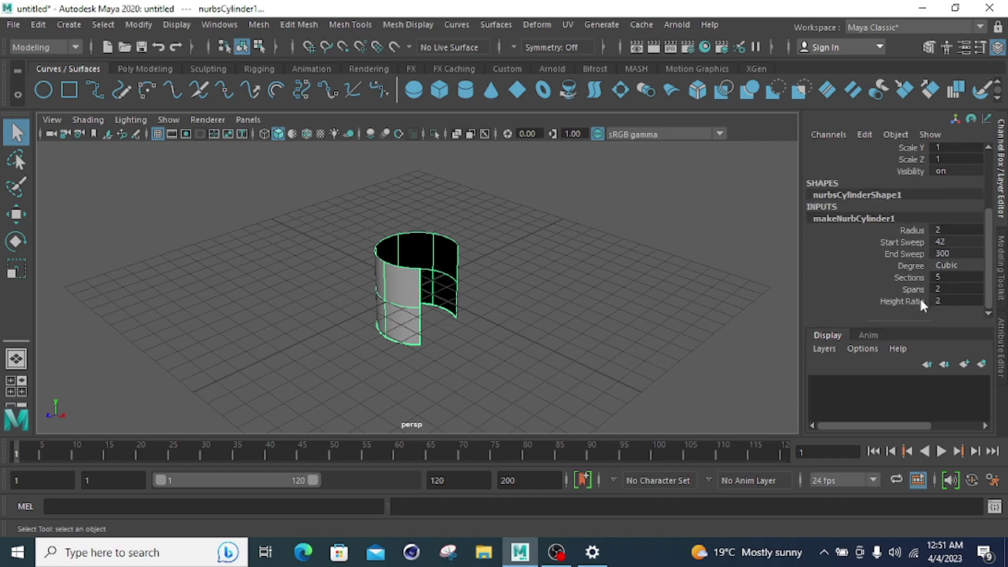
double_click(959, 301)
type("5")
key("Return")
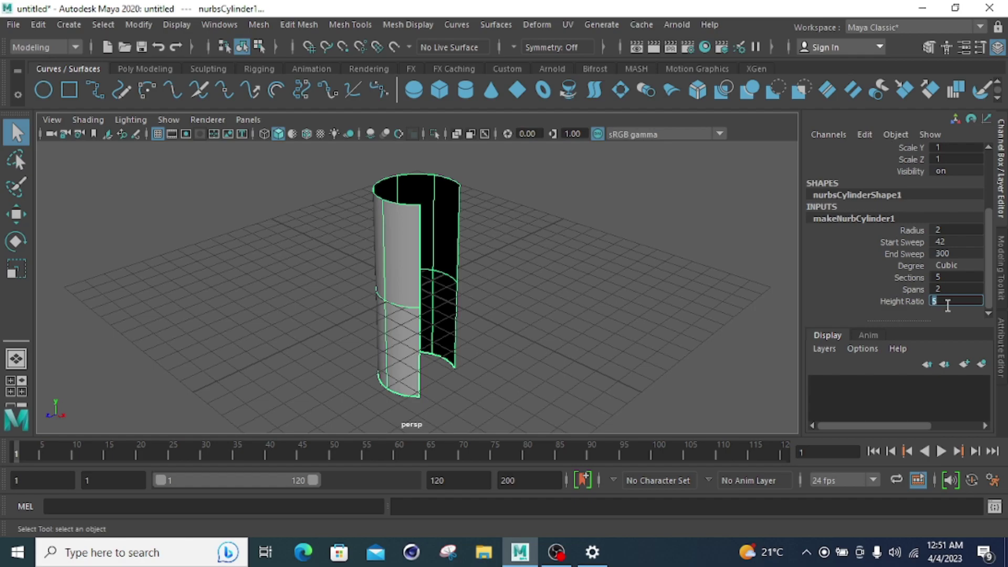
type("2.5")
key("Return")
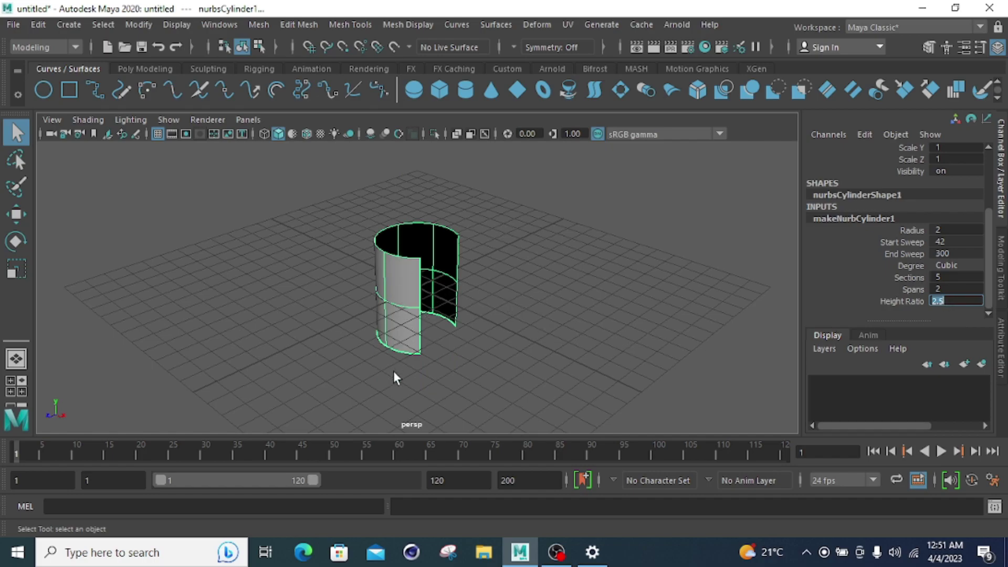
Step: Select the NURBS cylinder and delete it from the scene
left_click(561, 294)
left_click_drag(568, 226, 317, 361)
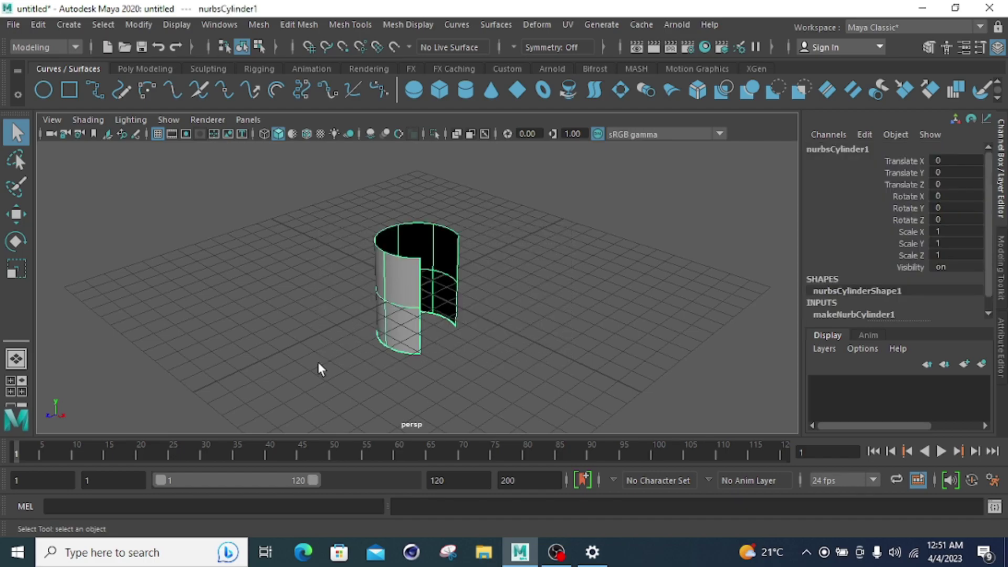
key("Delete")
scroll(265, 273, "down", 4)
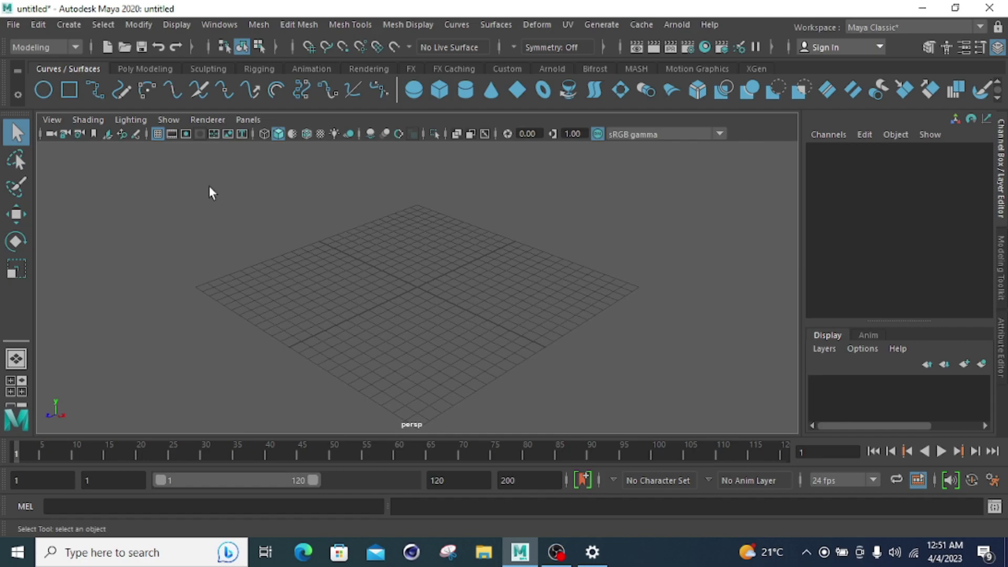
Step: Create a NURBS cone at the center of the grid
left_click(75, 26)
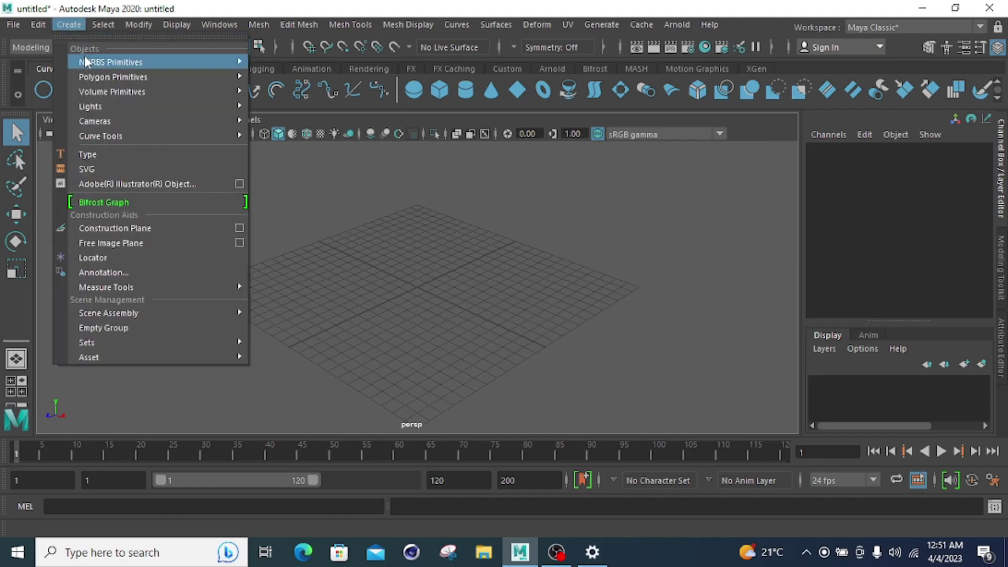
mouse_move(141, 62)
left_click(283, 106)
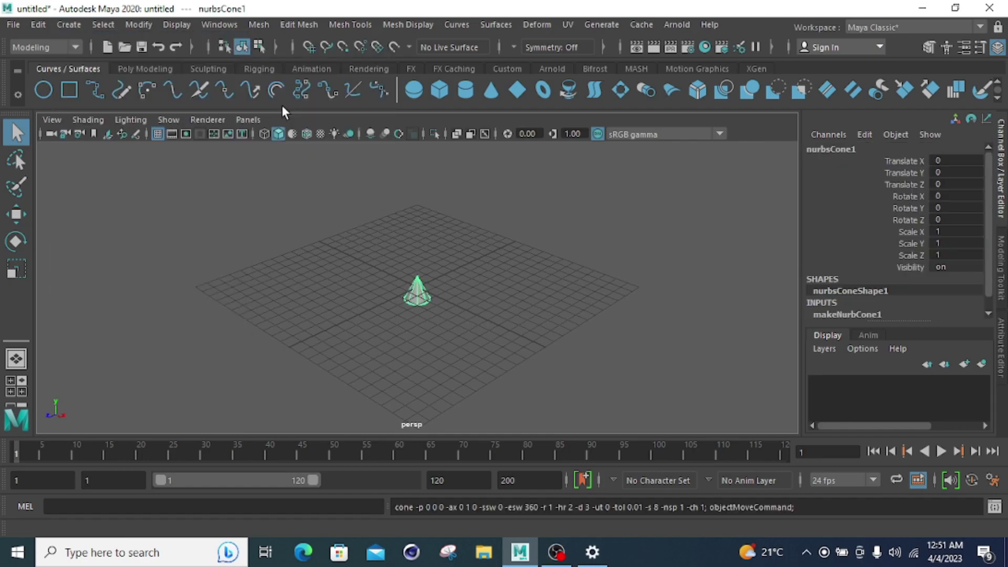
scroll(417, 340, "up", 4)
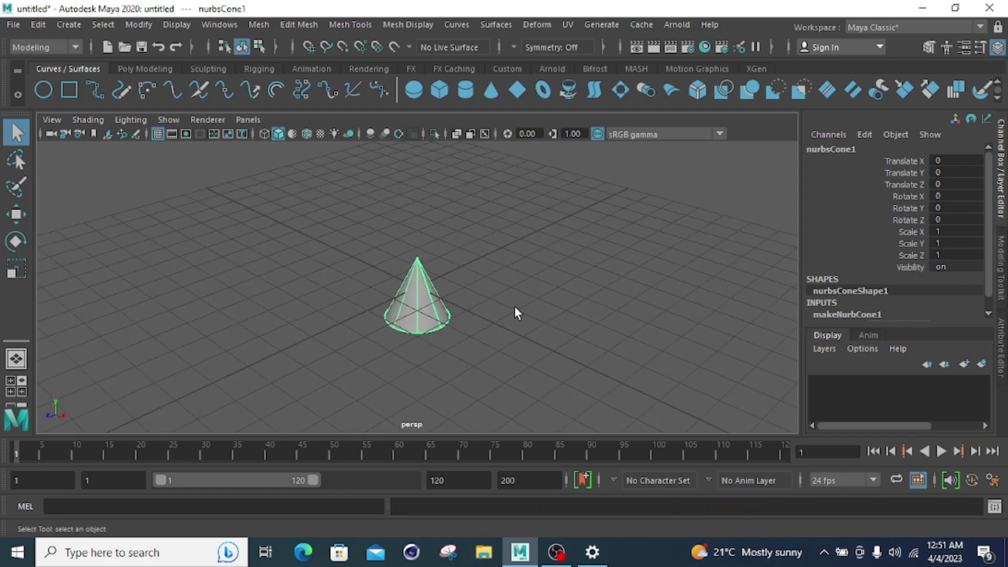
Step: Expand the cone's makeNurbCone1 construction inputs and set its radius to 5
left_click(888, 313)
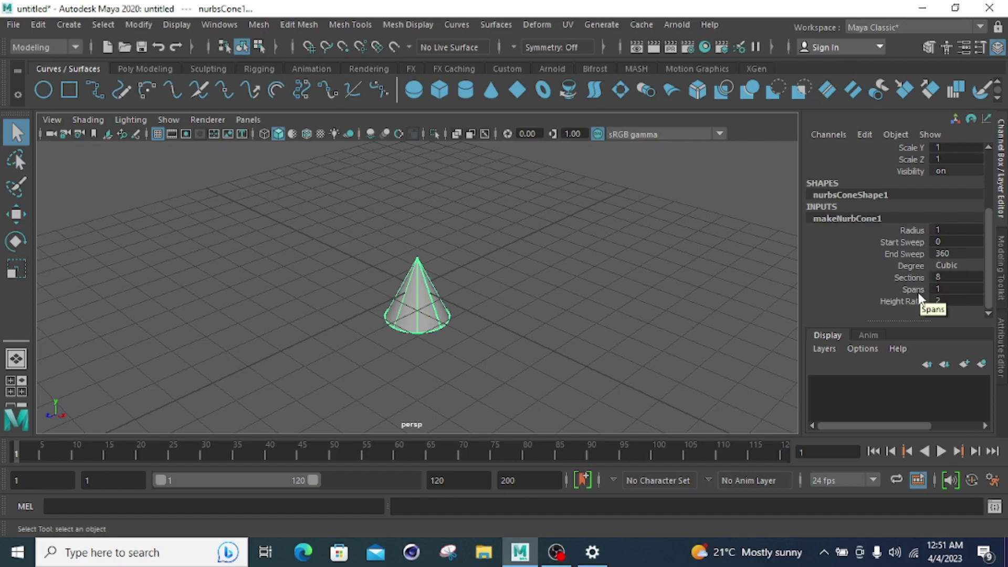
left_click(940, 230)
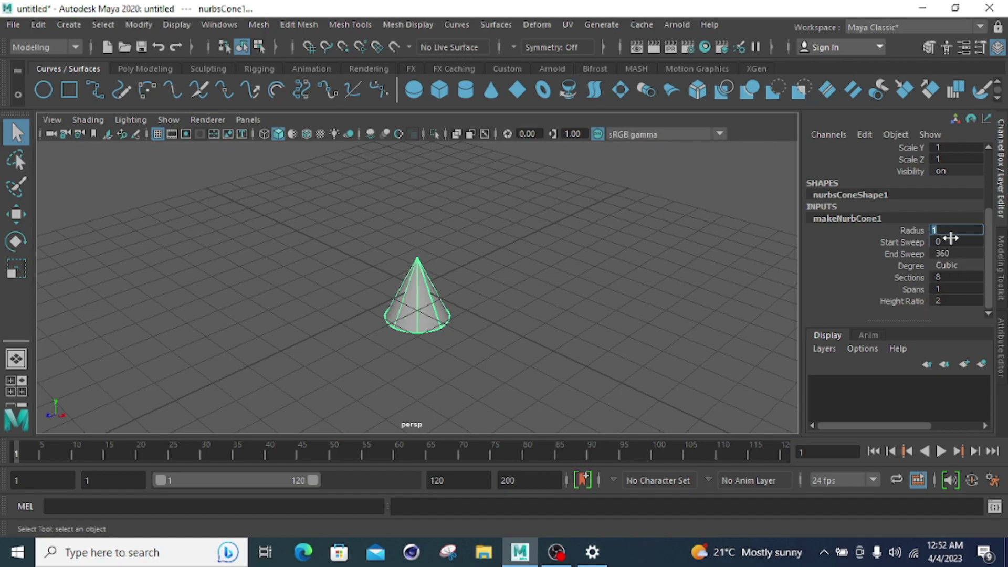
type("5")
key("Return")
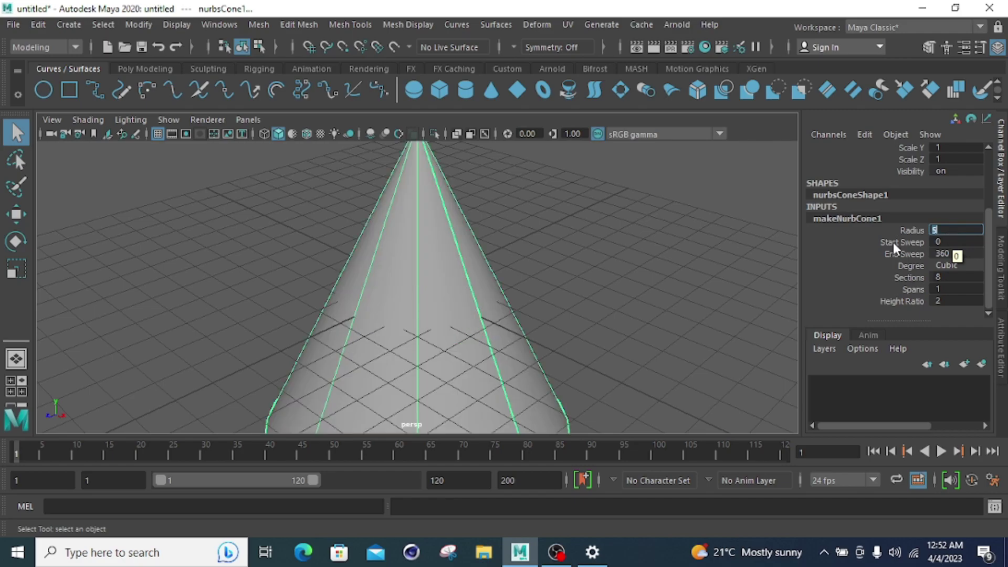
scroll(688, 291, "down", 2)
scroll(689, 292, "down", 2)
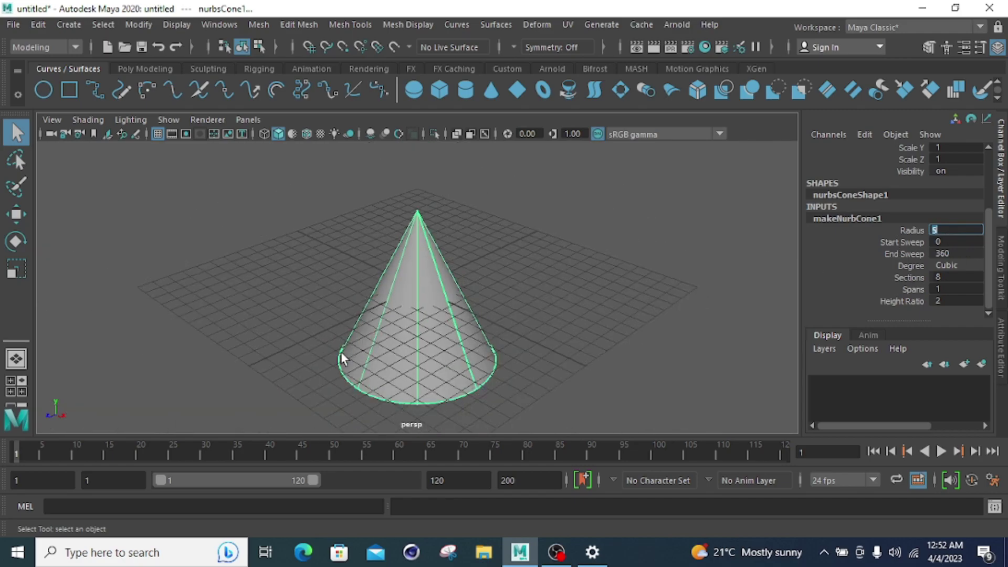
Step: Cut the cone open by setting its start sweep to 15 and its end sweep to 120
left_click(951, 243)
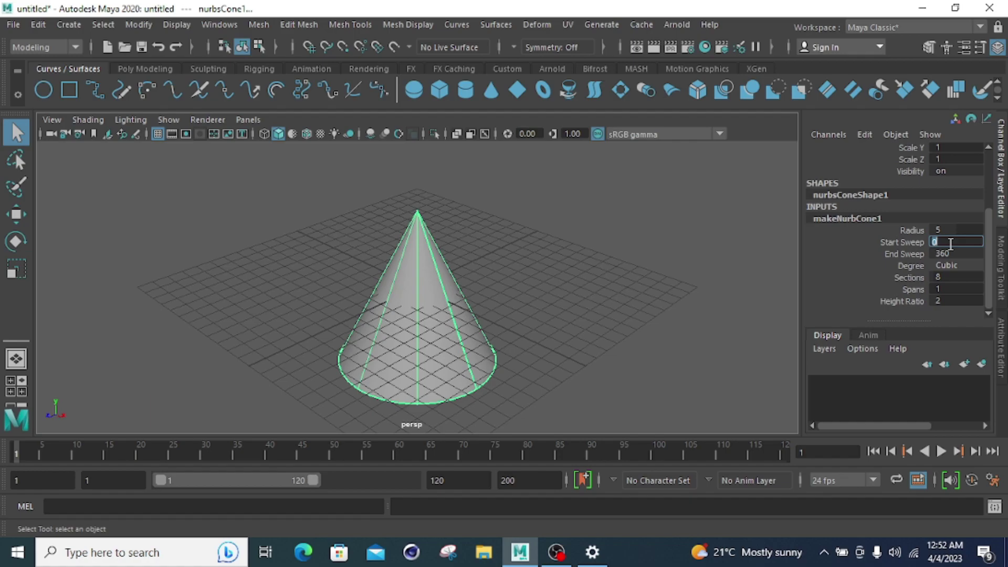
type("15")
key("Return")
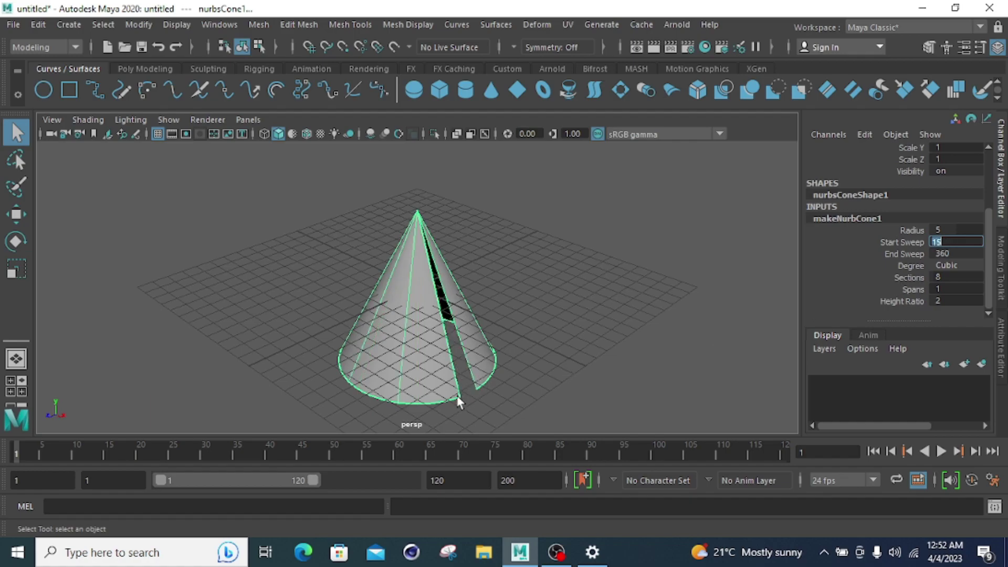
left_click(952, 254)
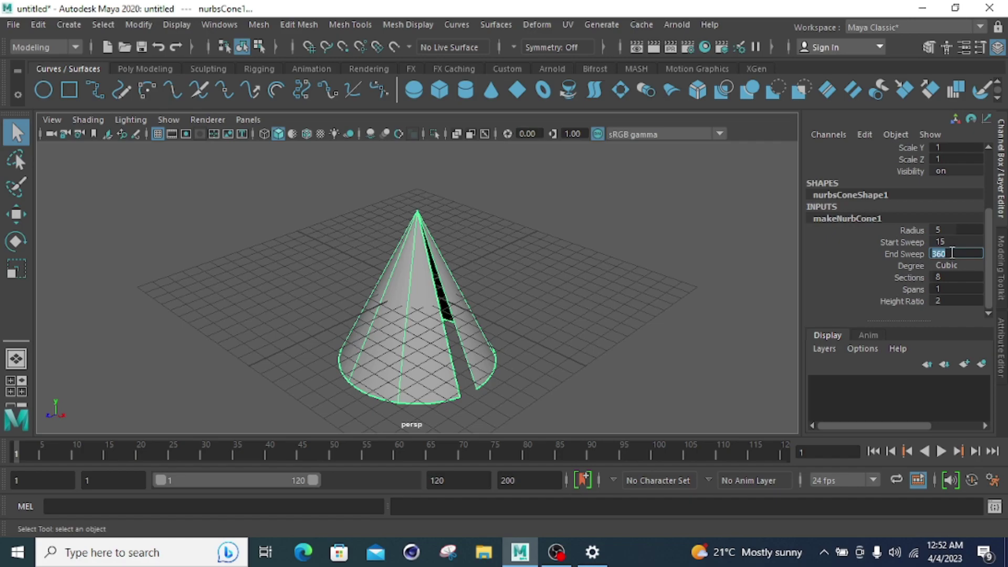
type("120")
key("Return")
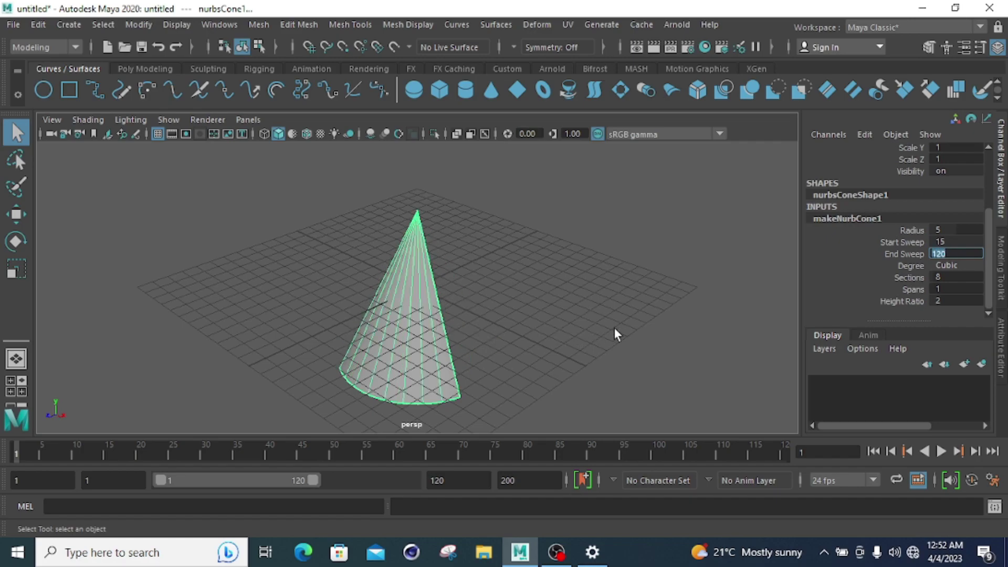
Step: Subdivide the cone's surface with 15 sections and 2 spans
left_click(948, 277)
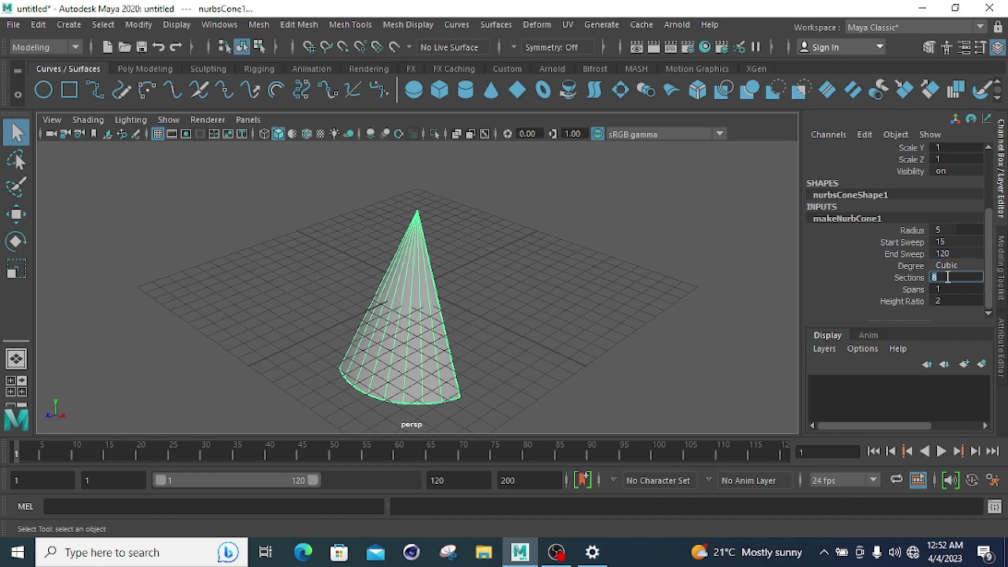
type("15")
key("Return")
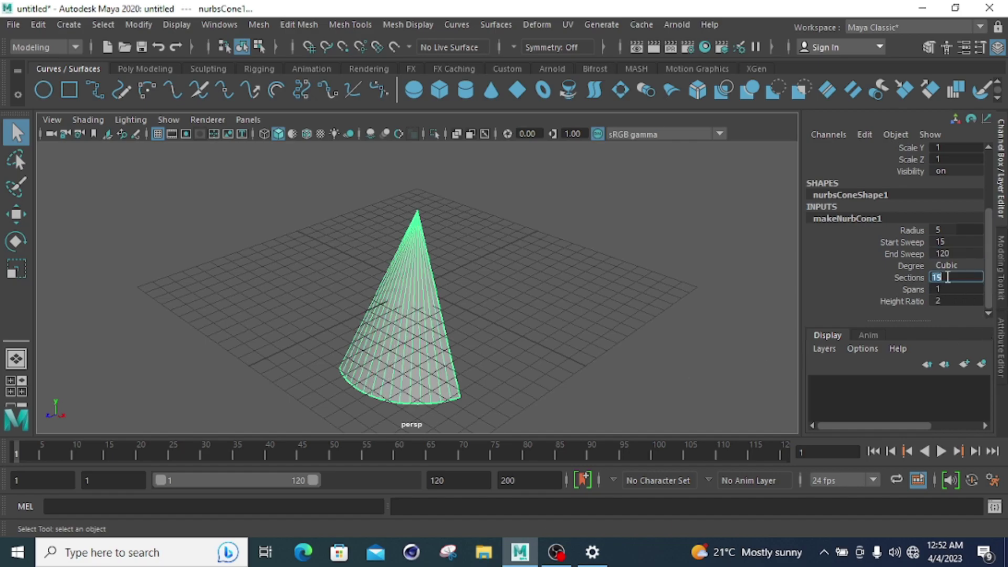
left_click(946, 290)
type("2")
key("Return")
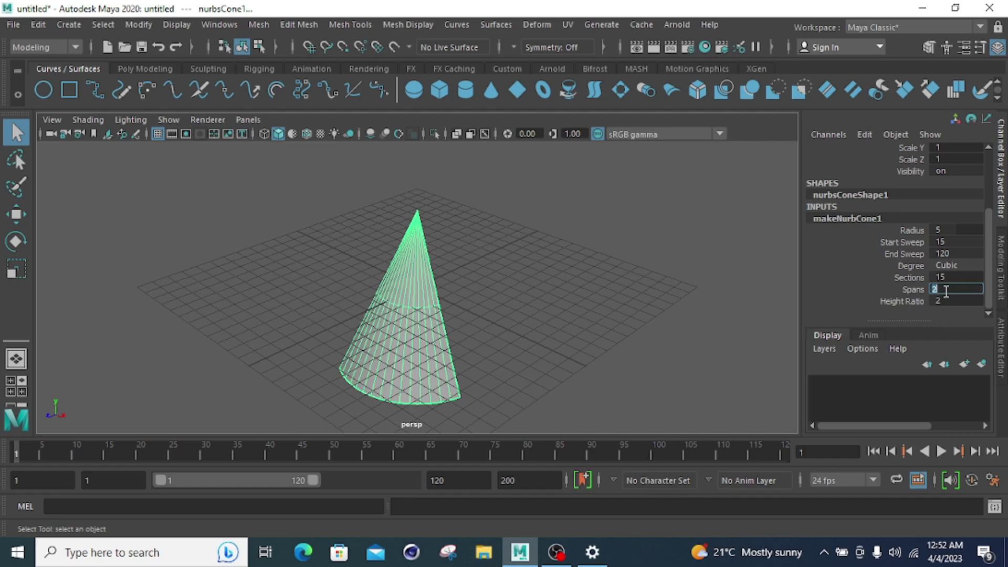
Step: Stretch the cone taller by setting its height ratio to 5
left_click(948, 302)
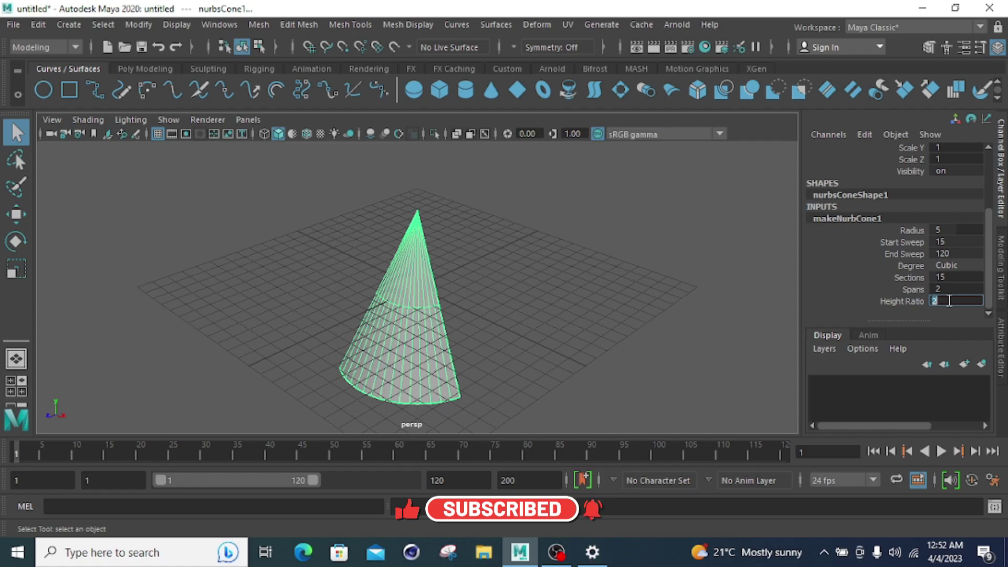
type("5")
key("Return")
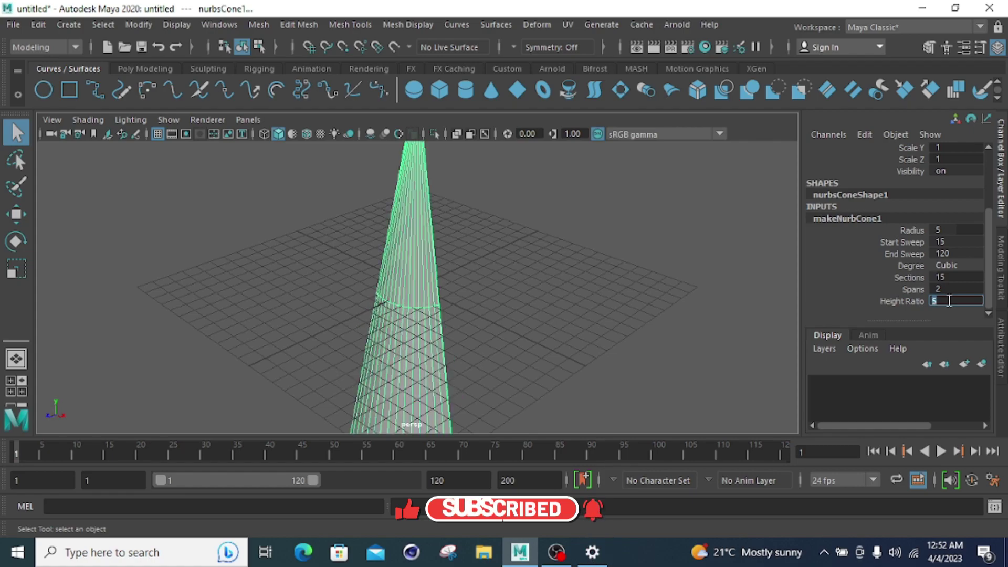
scroll(630, 280, "down", 3)
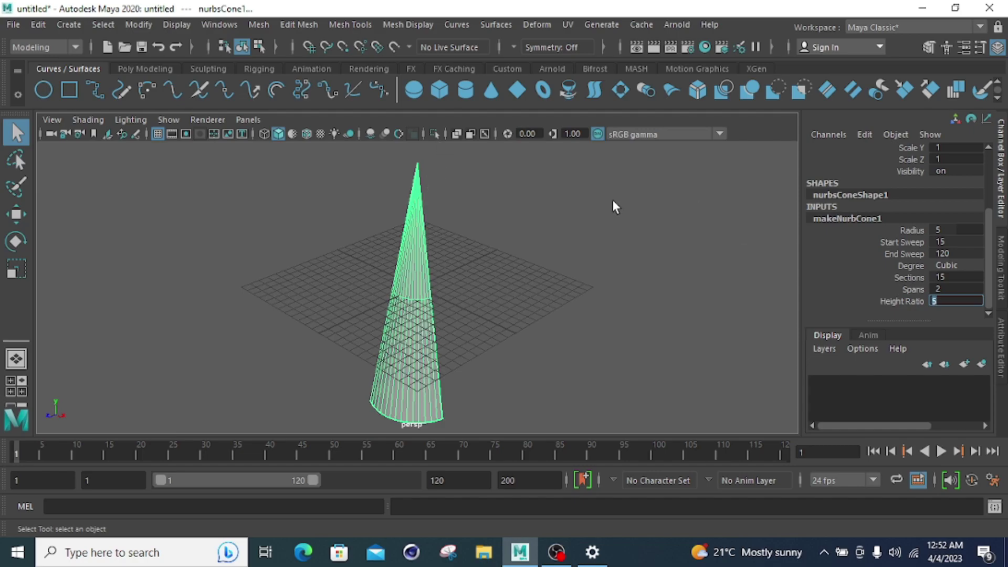
Step: Delete the cone and create a NURBS plane at the center of the grid
left_click_drag(612, 187, 300, 379)
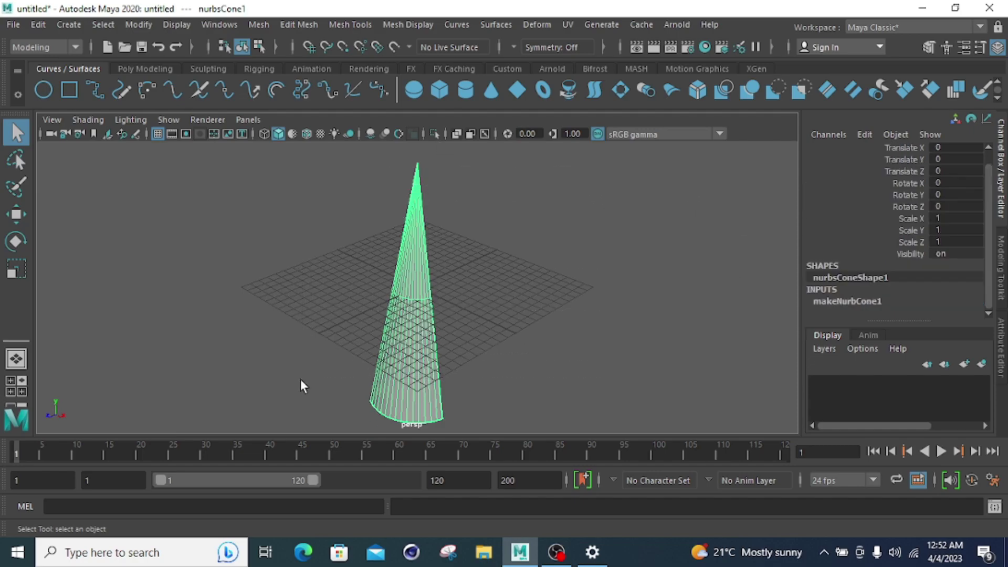
key("Delete")
left_click(66, 24)
mouse_move(121, 77)
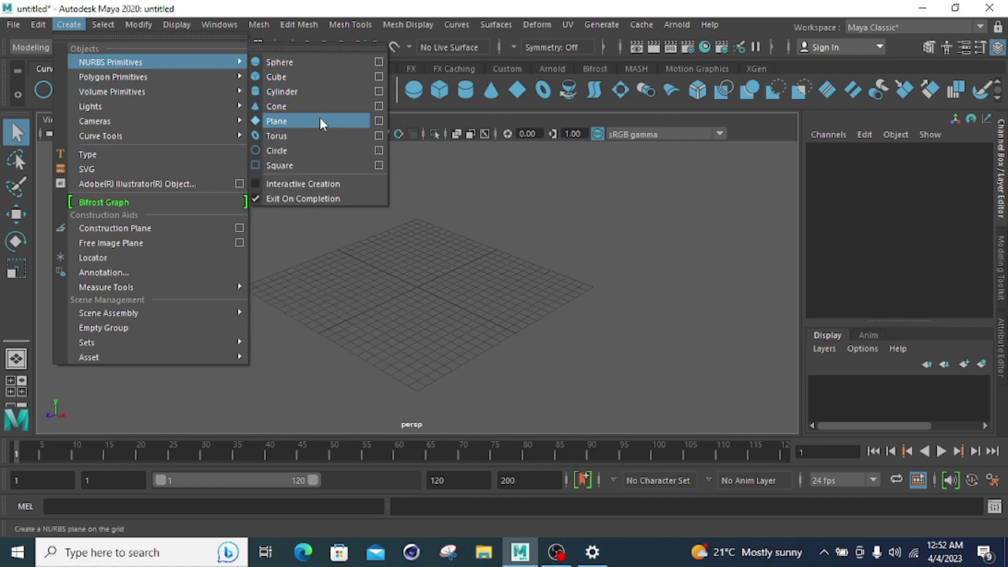
left_click(319, 122)
scroll(405, 281, "up", 4)
scroll(405, 286, "up", 4)
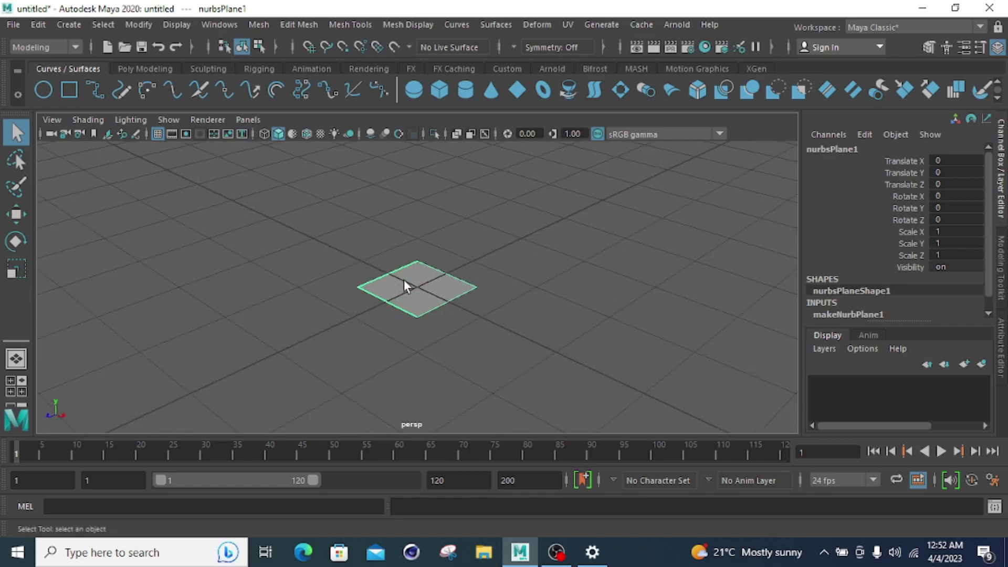
Step: Expand the plane's makeNurbPlane1 construction inputs and set its width to 2
scroll(914, 270, "down", 1)
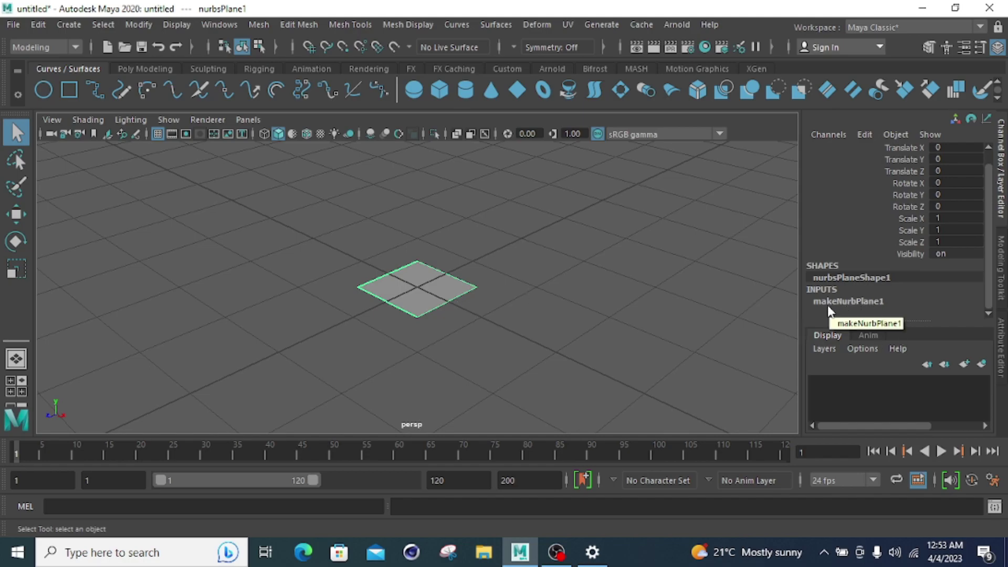
left_click(857, 301)
scroll(865, 294, "down", 2)
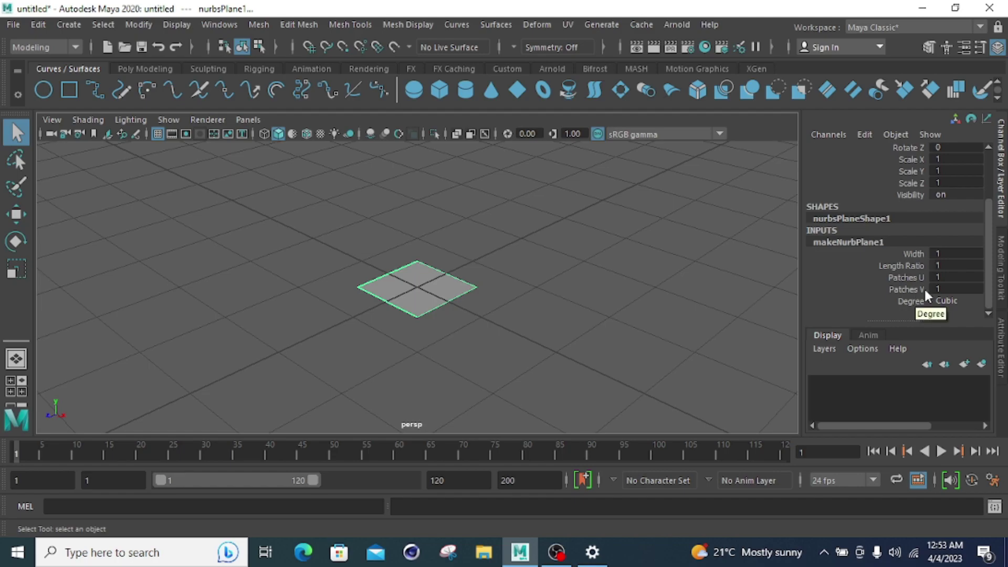
left_click(951, 253)
type("2")
key("Return")
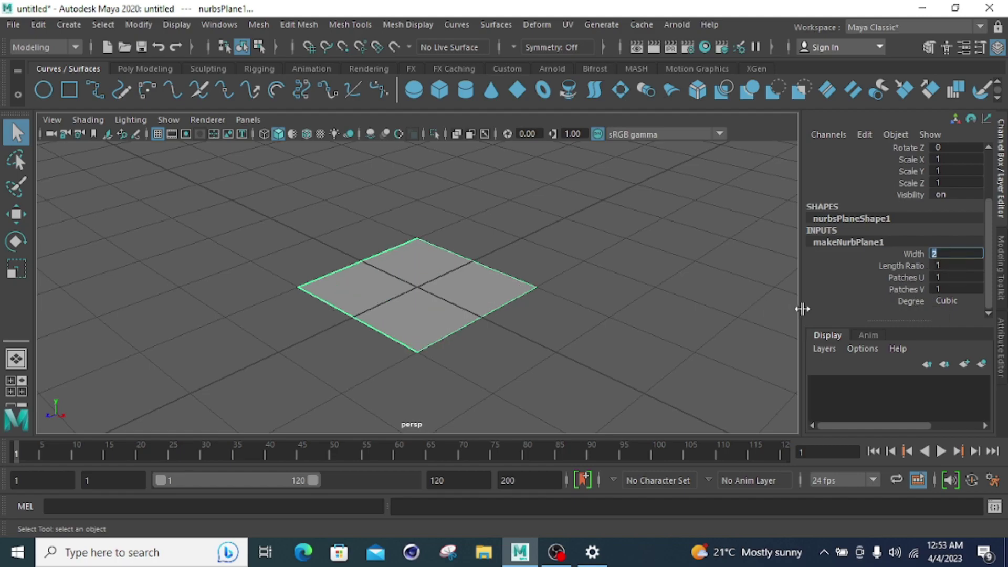
Step: Lengthen the plane by setting its length ratio to 5
left_click(947, 267)
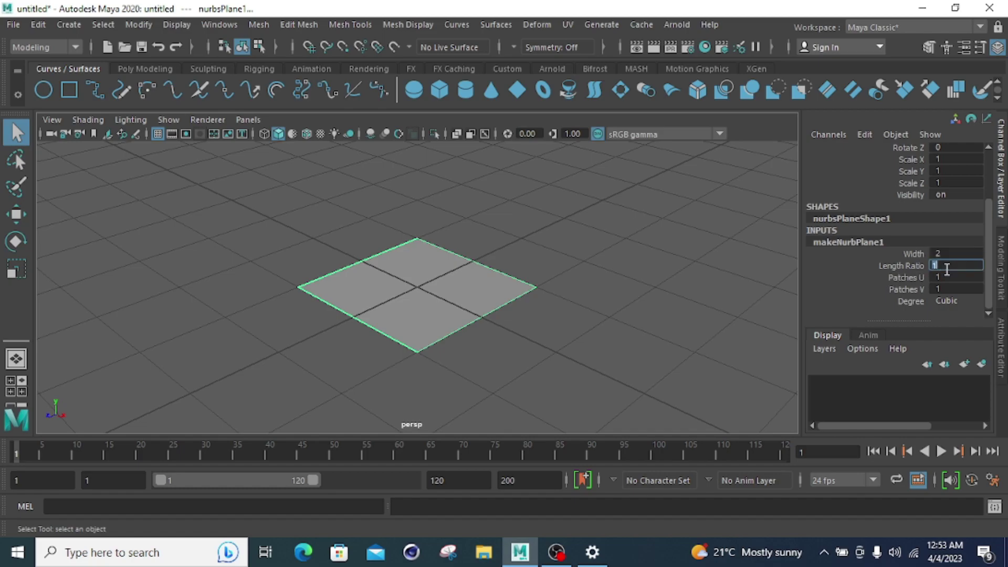
type("2")
key("BackSpace")
type("5")
key("Return")
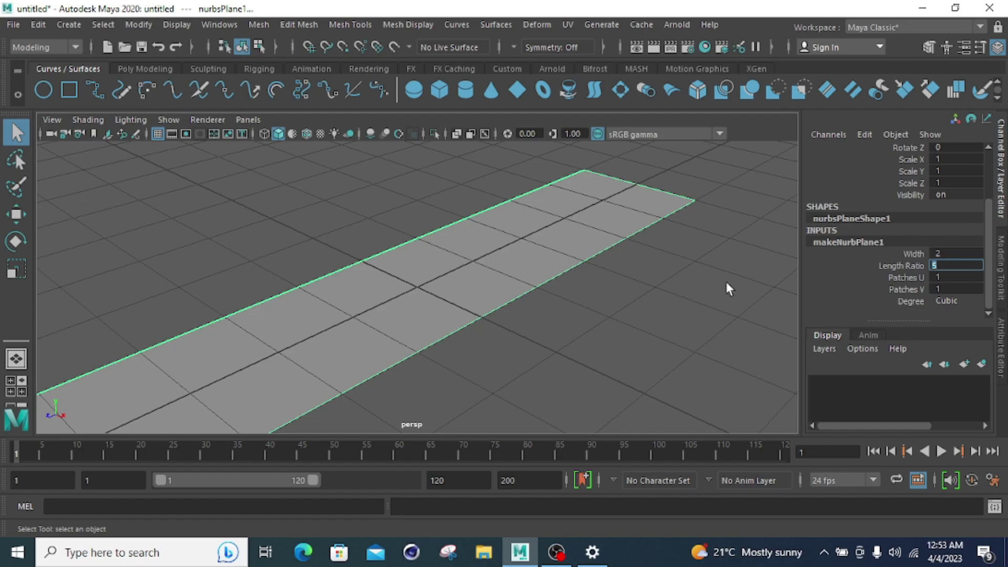
scroll(714, 286, "down", 3)
scroll(709, 281, "down", 2)
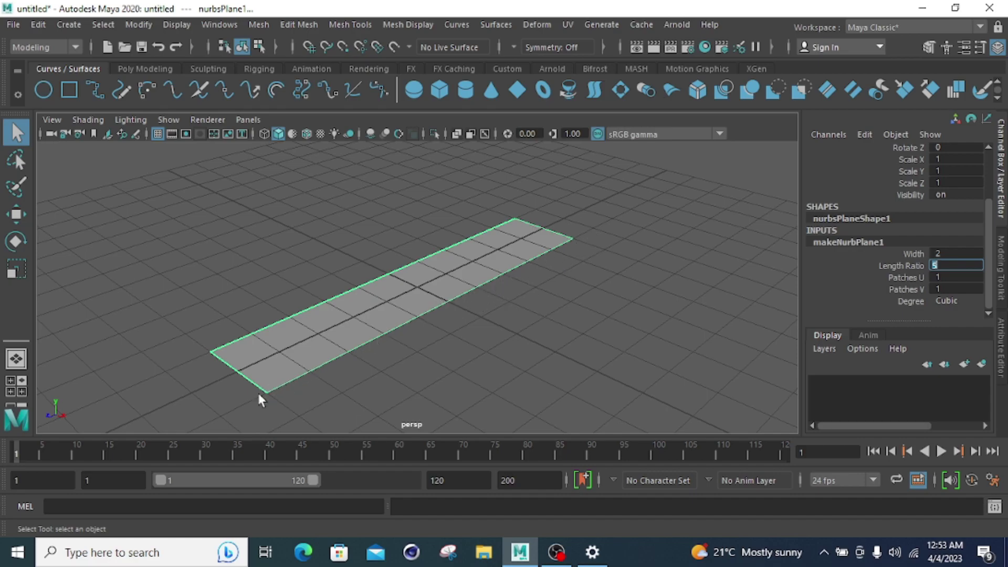
Step: Divide the plane into 5 patches in the U direction
left_click(950, 279)
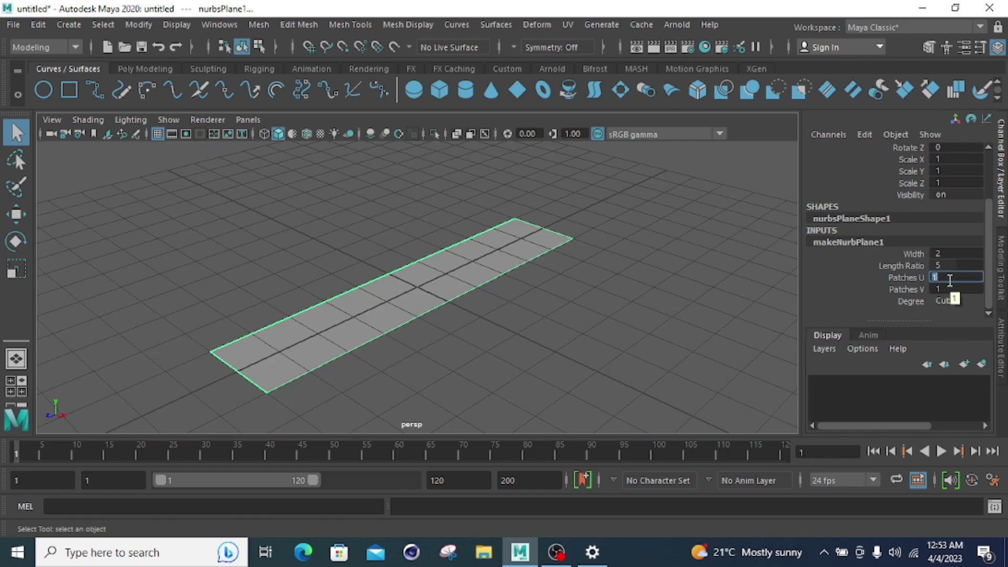
type("5")
key("Return")
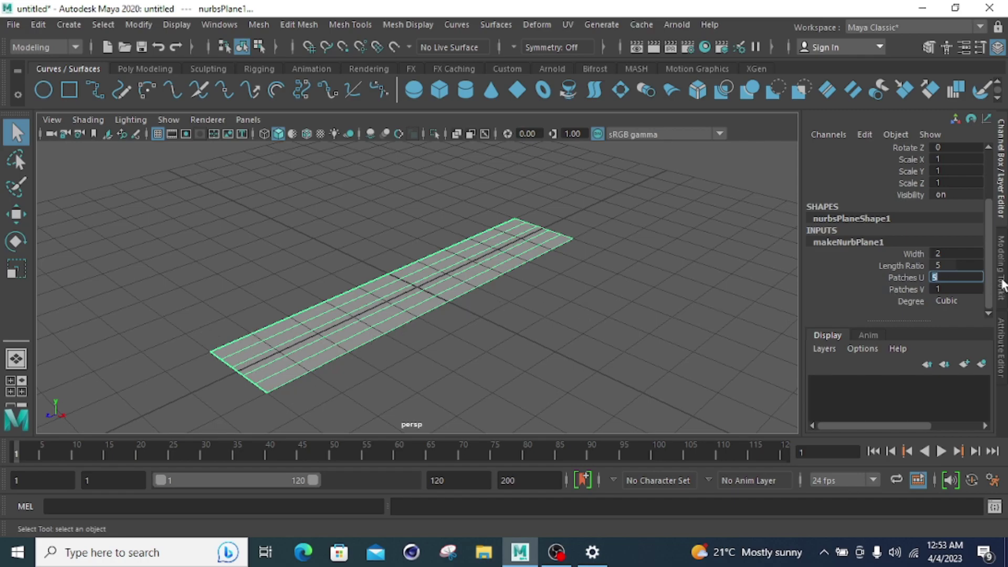
Step: Divide the plane into 25 patches in the V direction, and deselect and reselect it to compare its appearance
left_click(959, 297)
left_click(956, 290)
left_click(955, 289)
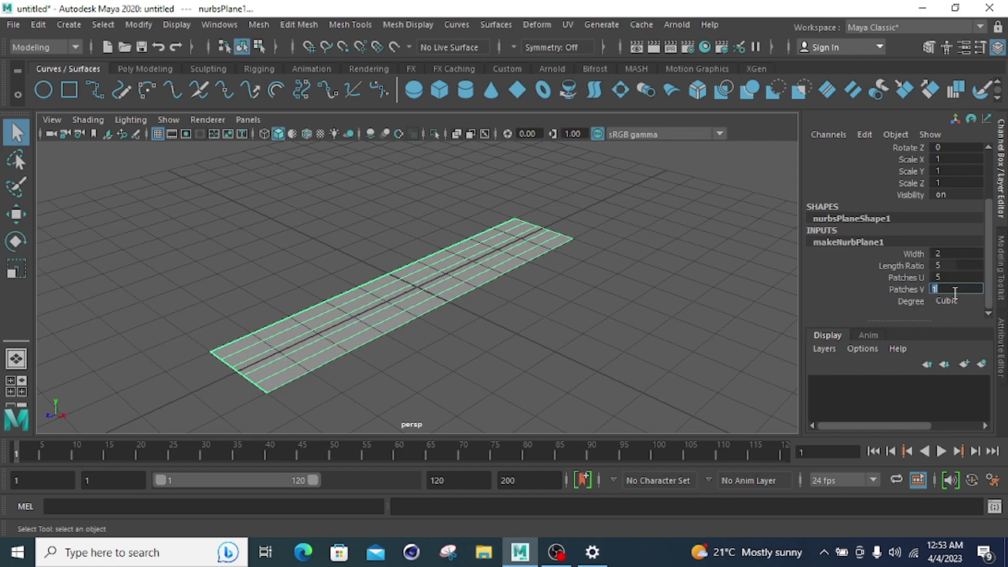
type("25")
key("Return")
left_click(452, 332)
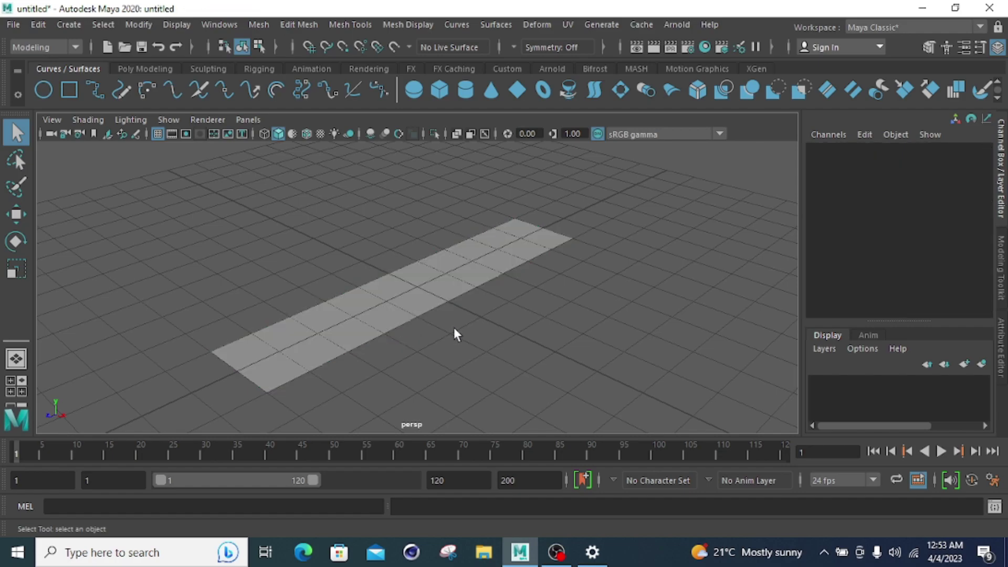
left_click(336, 326)
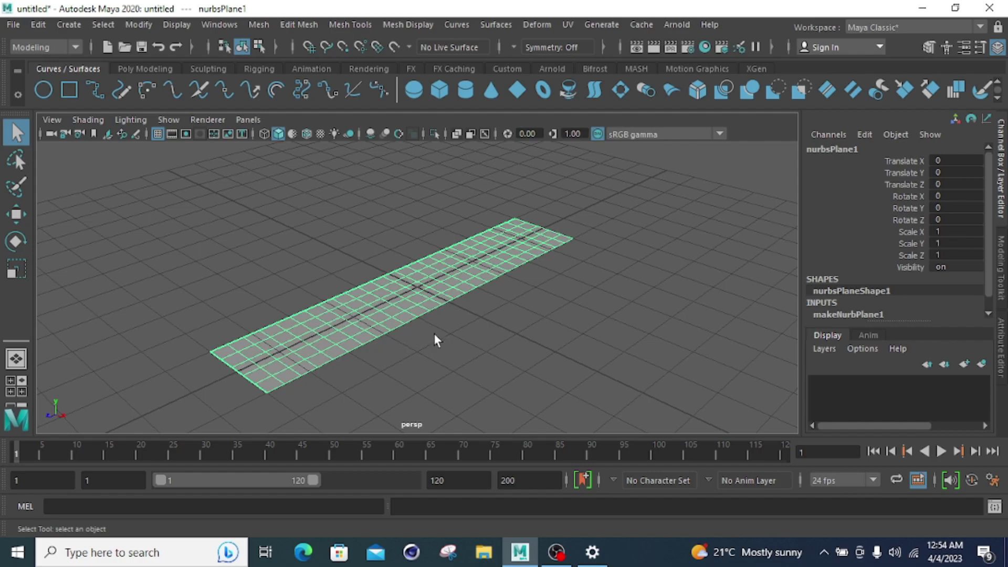
Step: Delete the plane and create a NURBS torus at the center of the grid
left_click_drag(615, 209, 151, 402)
key("Delete")
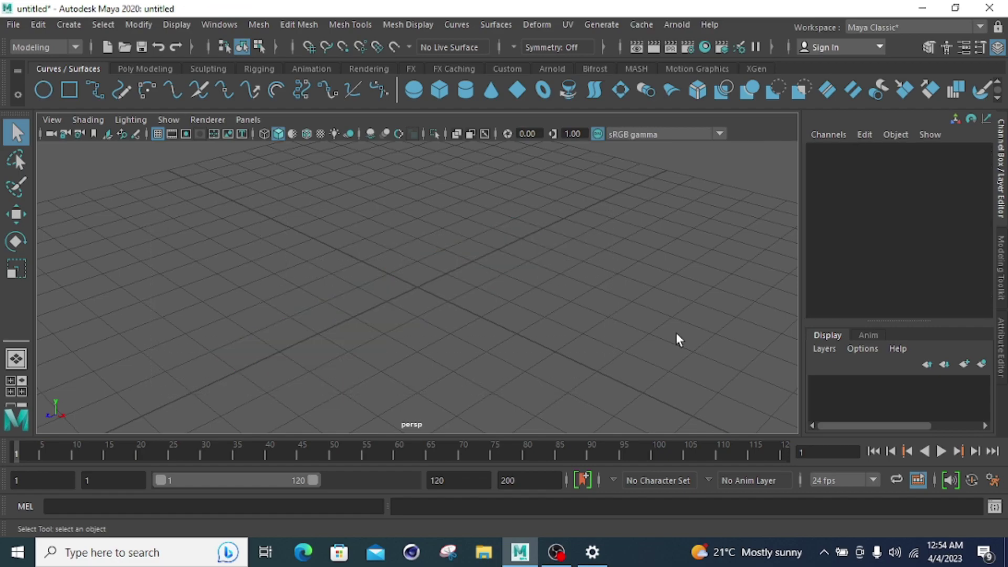
left_click(70, 25)
mouse_move(112, 80)
mouse_move(113, 62)
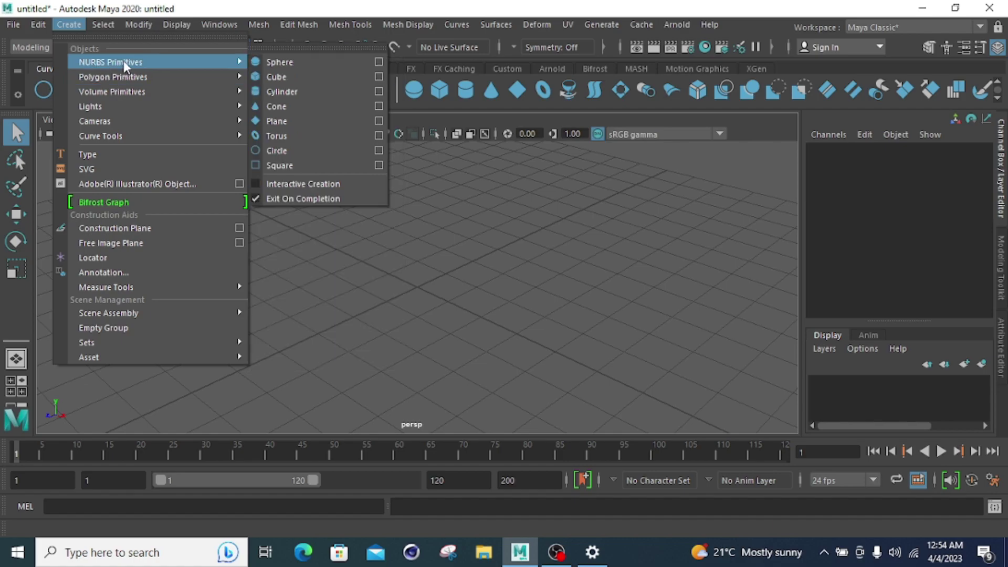
left_click(322, 135)
scroll(476, 247, "down", 5)
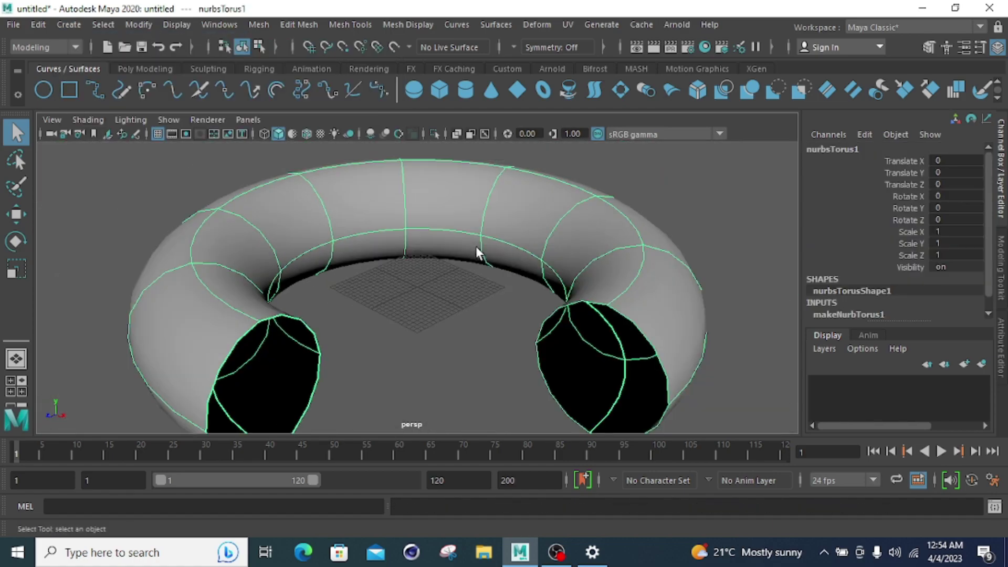
scroll(476, 247, "down", 3)
scroll(887, 303, "down", 1)
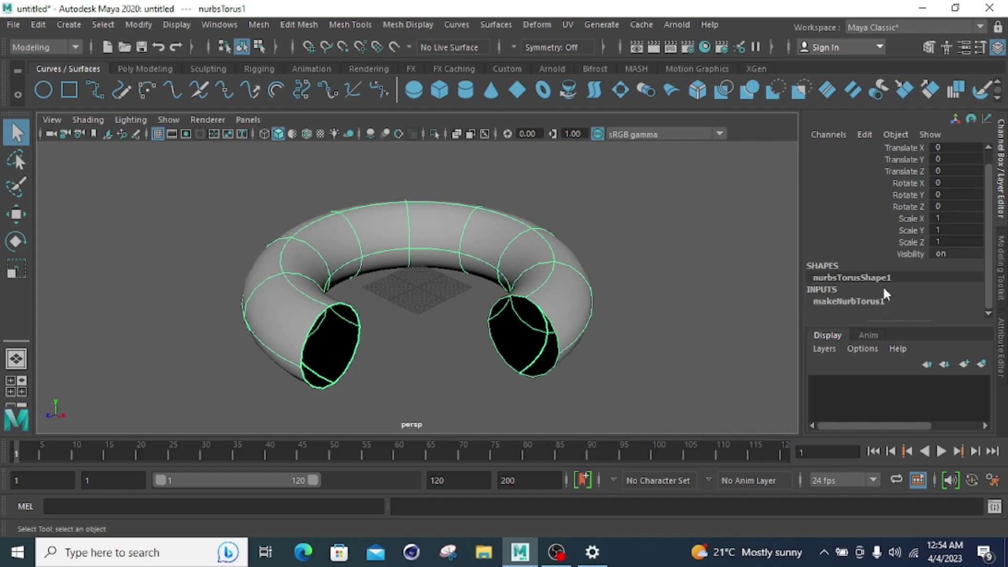
Step: Expand the torus's makeNurbTorus1 construction inputs and set its radius to 25
left_click(853, 299)
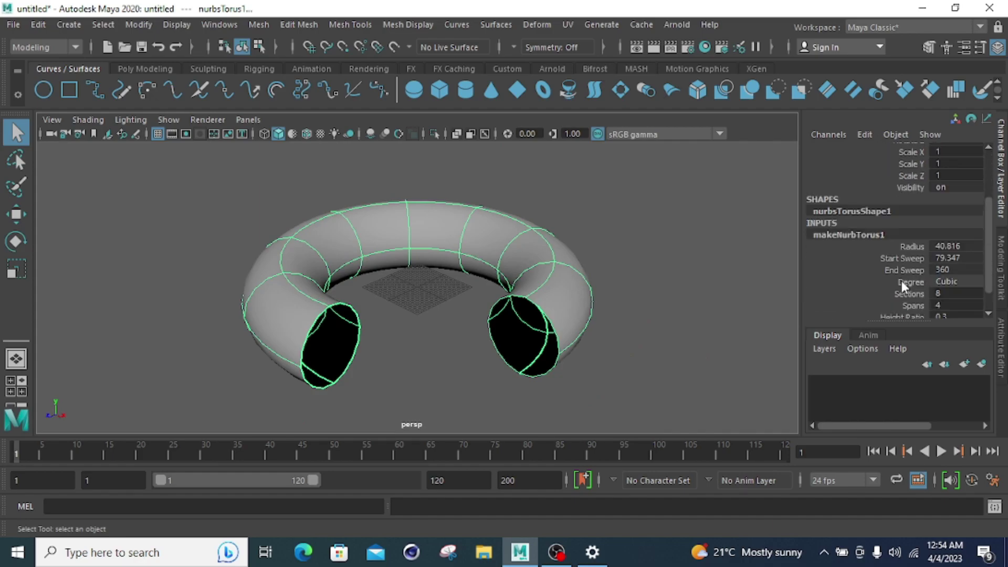
double_click(965, 248)
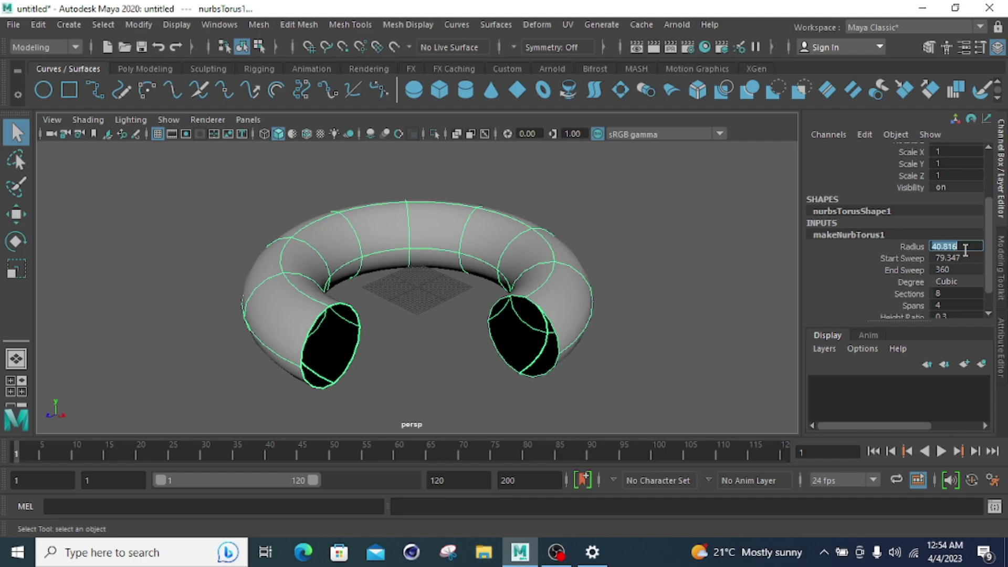
type("25")
key("Return")
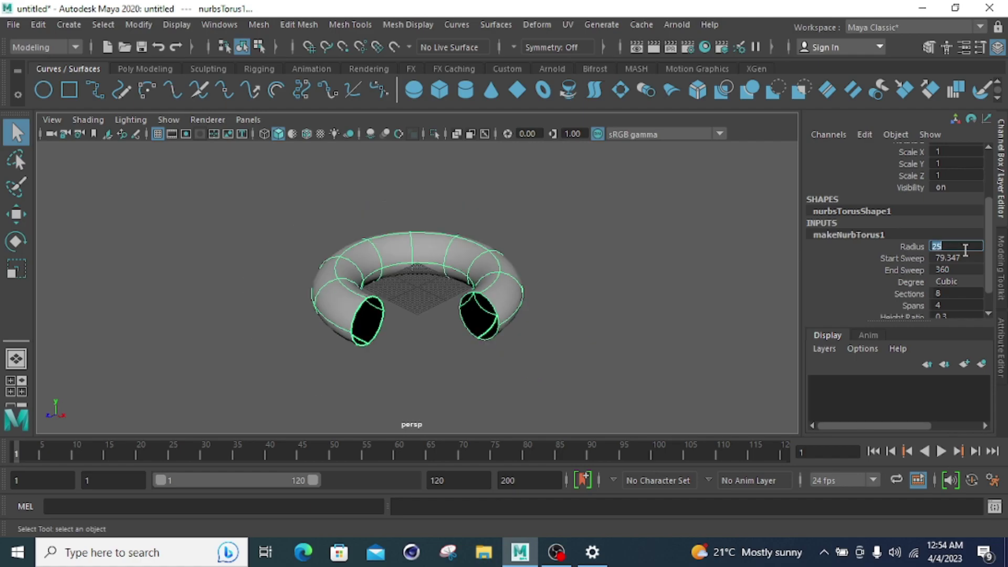
Step: Close the torus into a full ring by setting its start sweep to 0
double_click(972, 258)
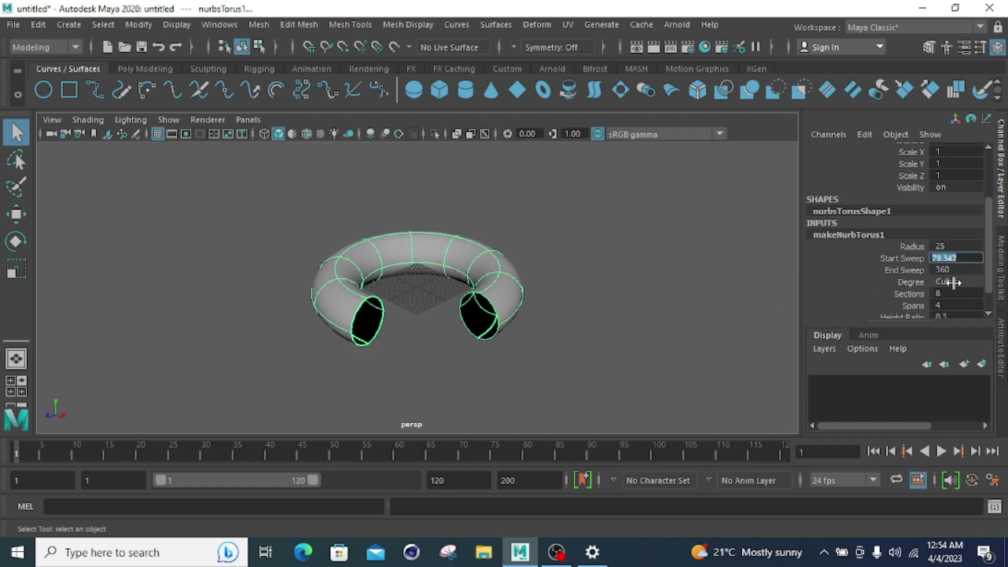
type("0")
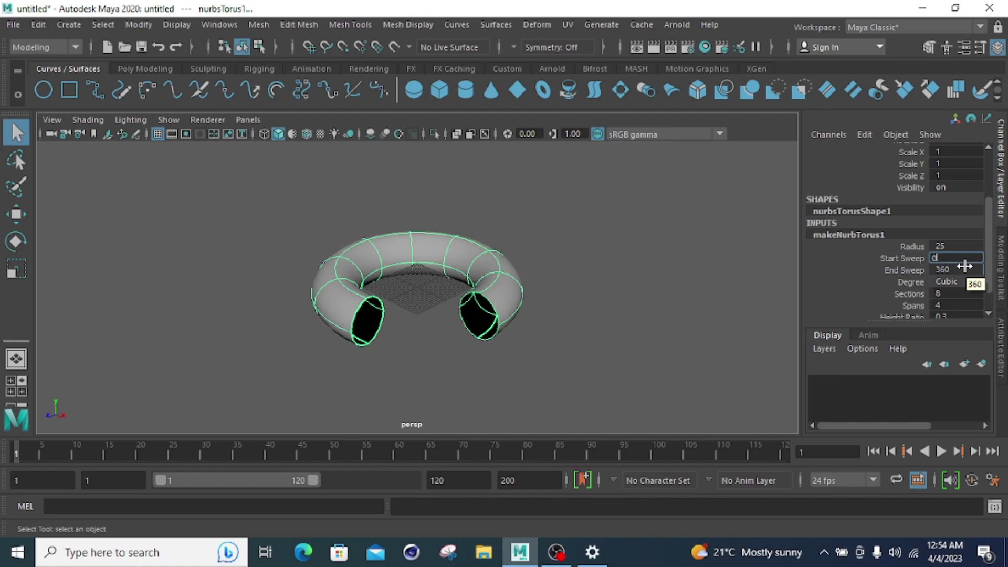
key("Return")
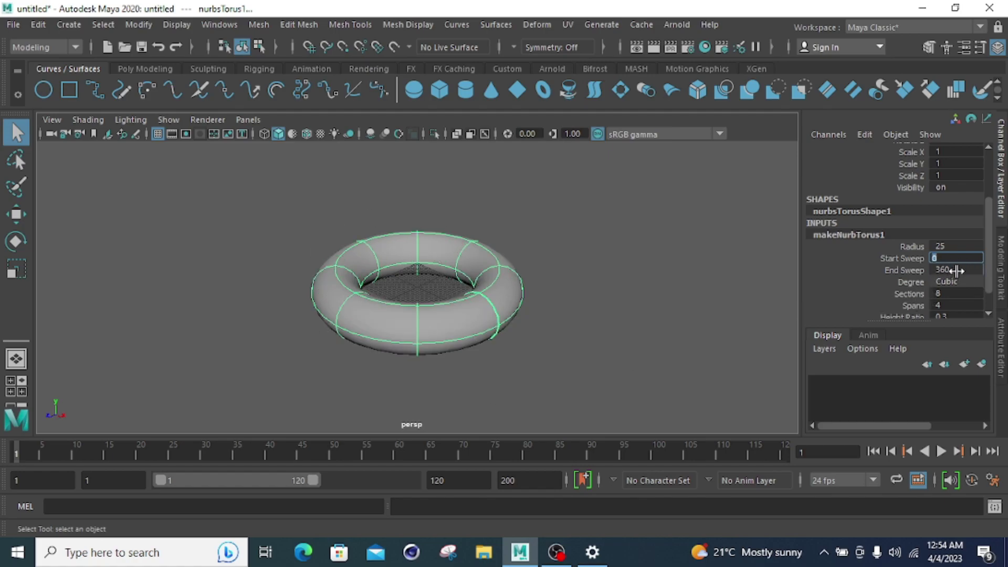
Step: Refine the torus surface by setting its sections to 80 and its spans to 12
scroll(956, 270, "down", 1)
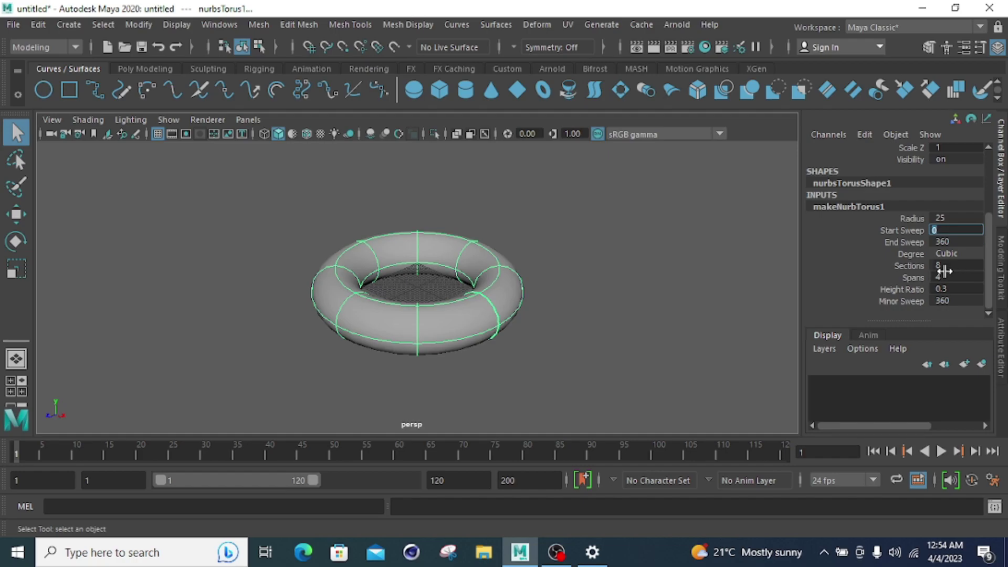
left_click(952, 265)
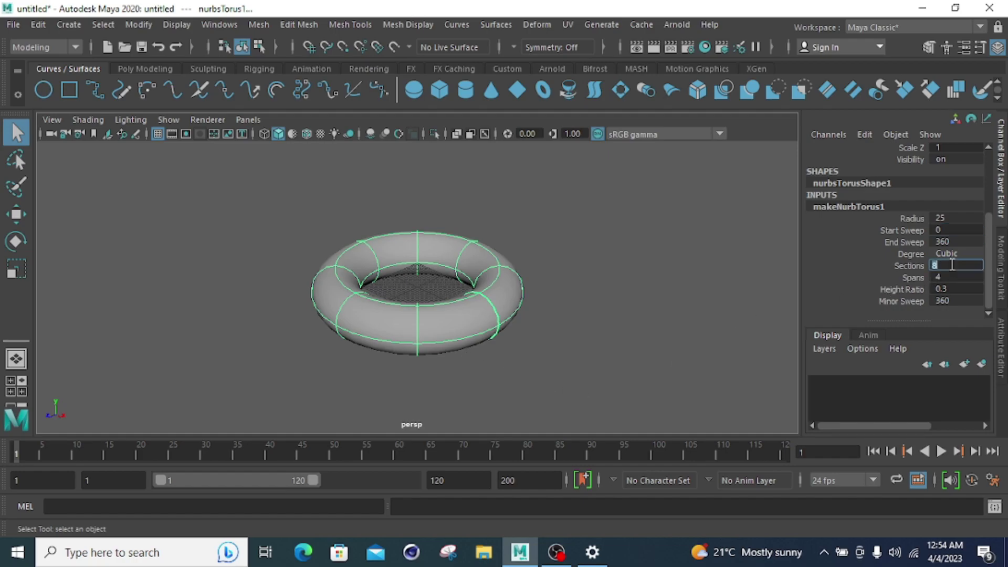
type("80")
key("Return")
double_click(951, 278)
type("12")
key("Return")
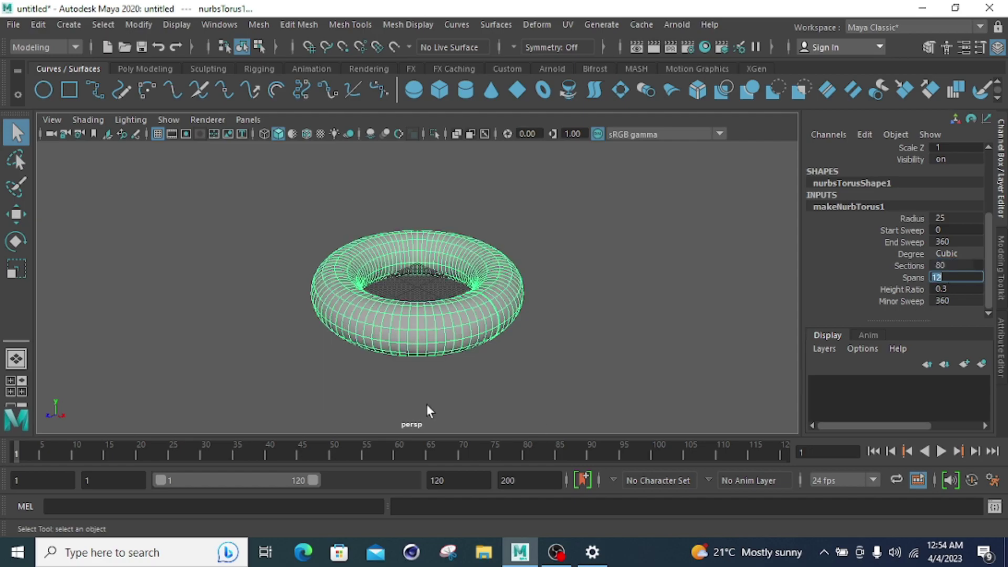
Step: Try a height ratio of 5 on the torus
double_click(957, 289)
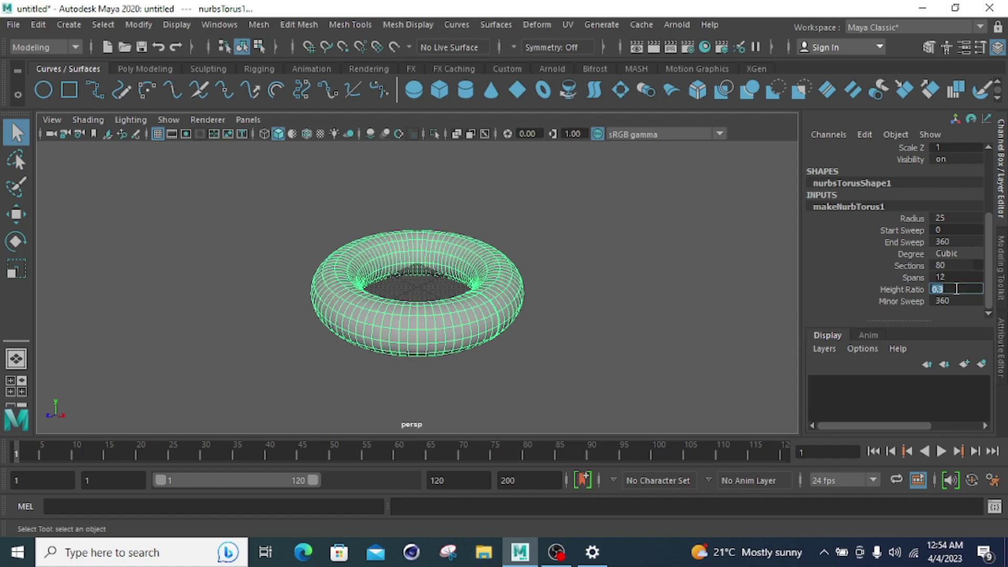
type("5")
key("Return")
scroll(565, 288, "down", 5)
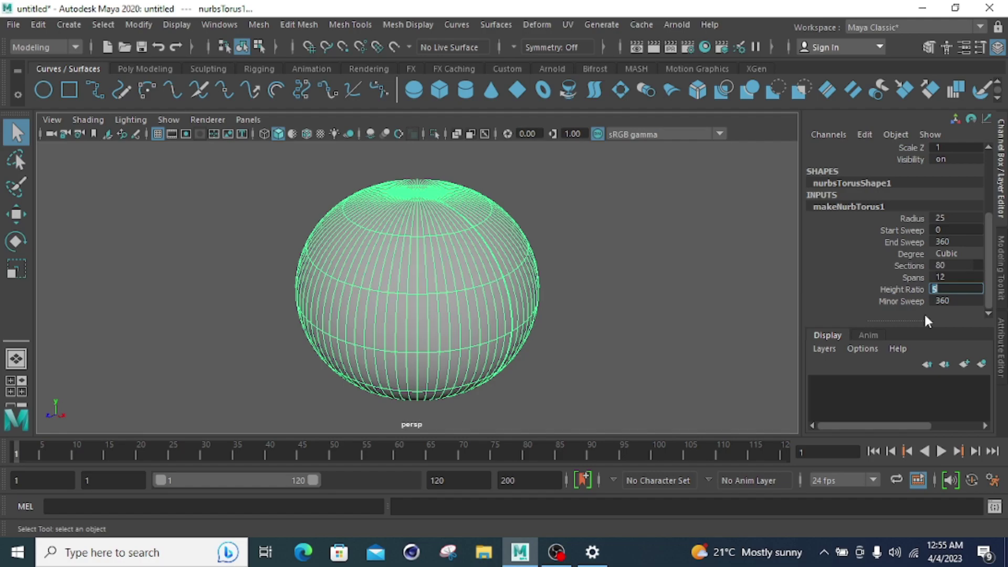
Step: Thin the torus's tube by setting its height ratio to 0.1
key("Return")
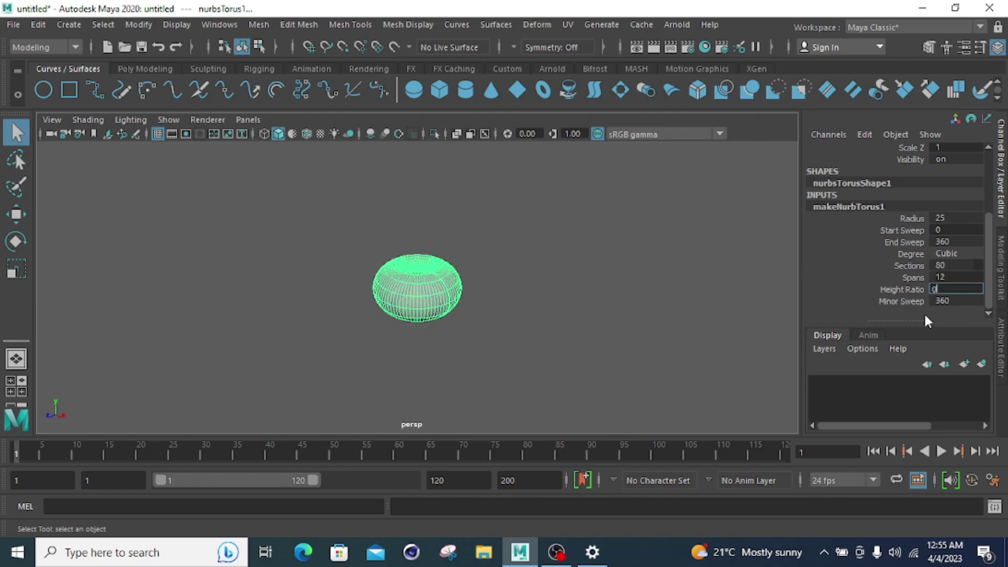
type("0.1")
key("Return")
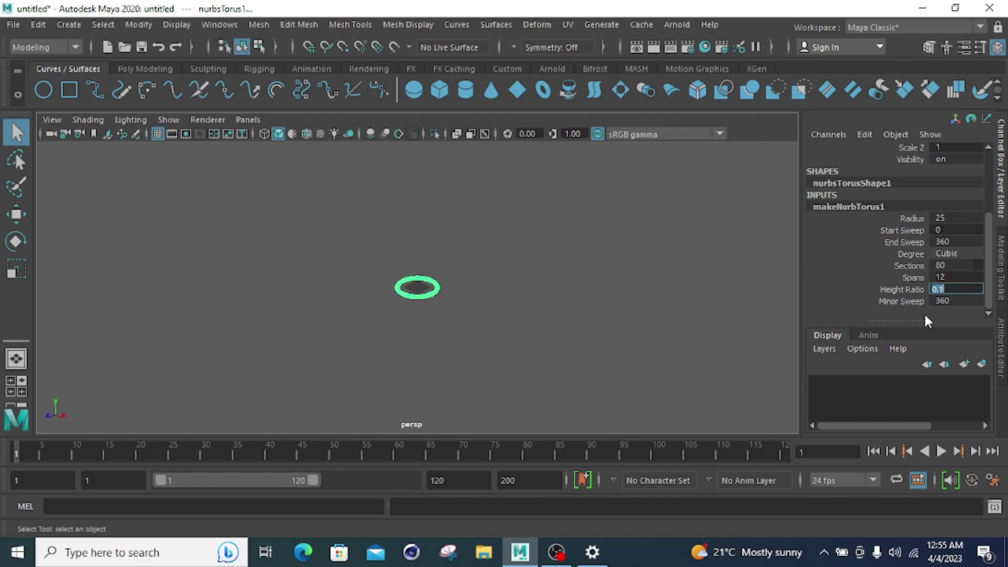
scroll(464, 311, "up", 3)
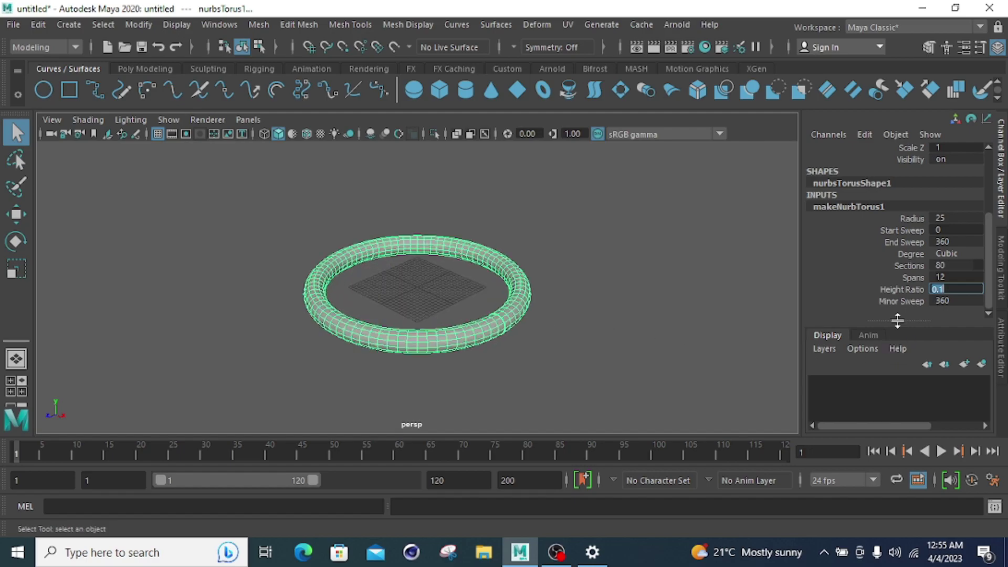
Step: Open up the torus's tube by setting its minor sweep to 250
double_click(948, 301)
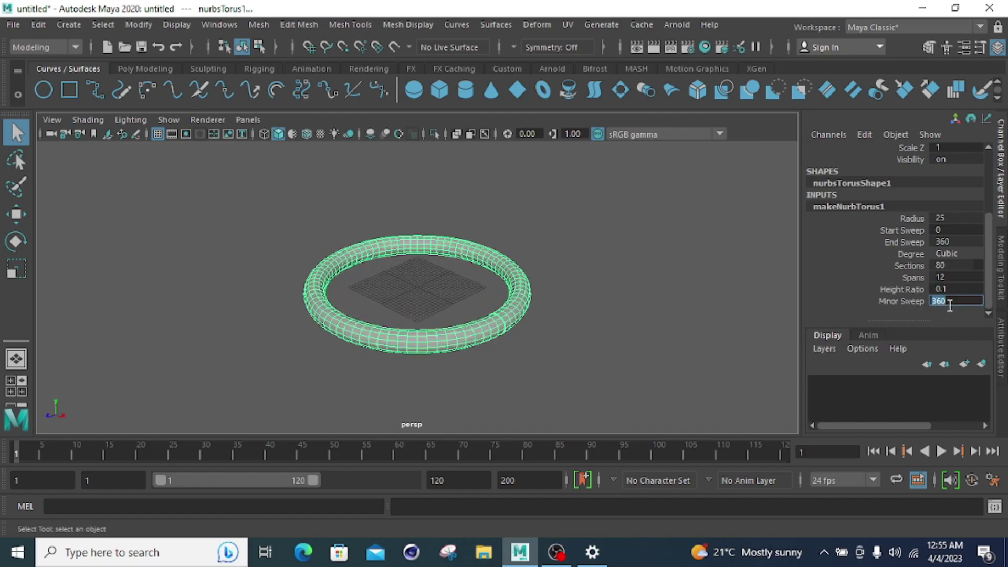
type("250")
key("Return")
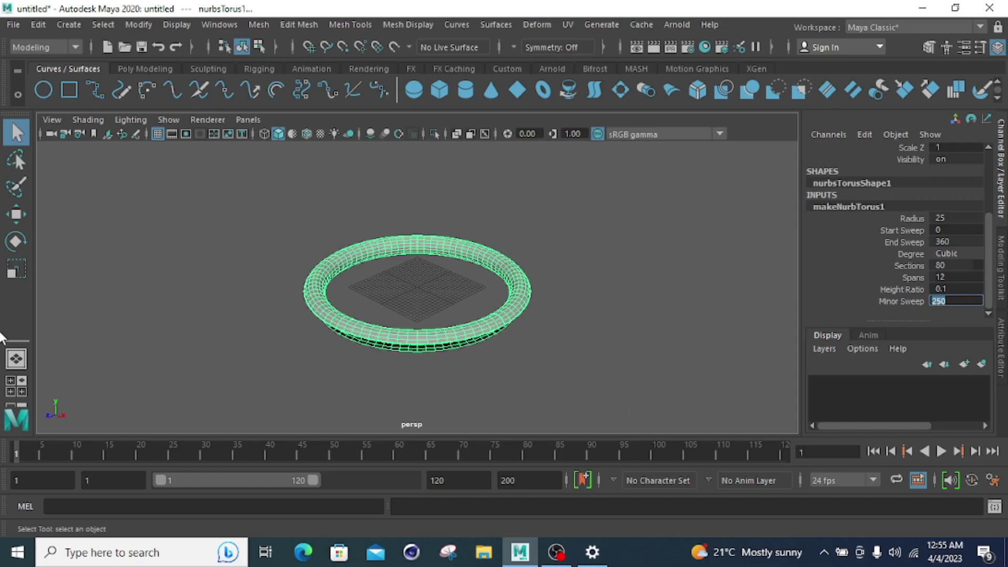
Step: Rotate the torus freely to about -7° in X, -5° in Y and 57° in Z, and inspect its open tube
left_click(17, 241)
left_click_drag(370, 311, 455, 244)
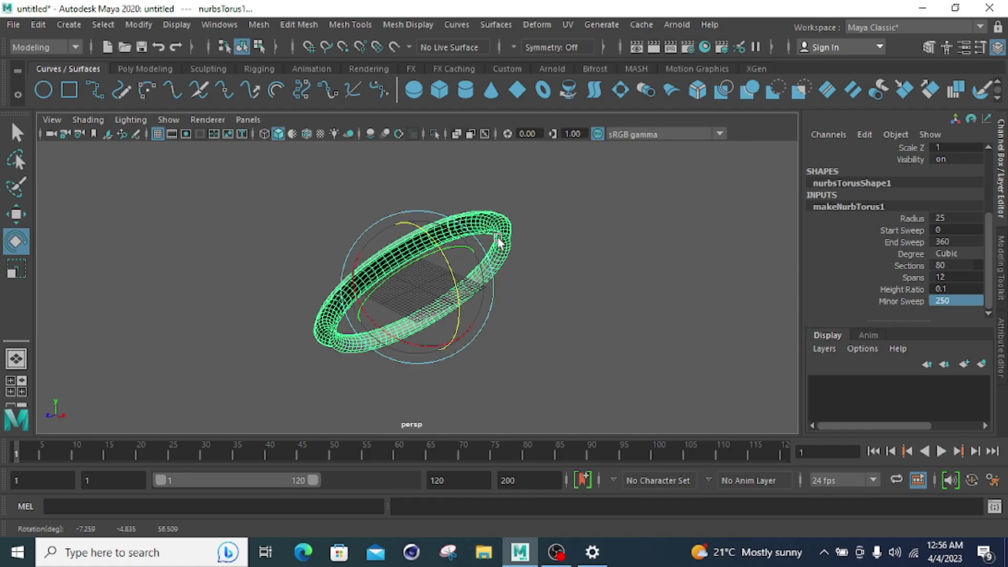
scroll(439, 235, "up", 5)
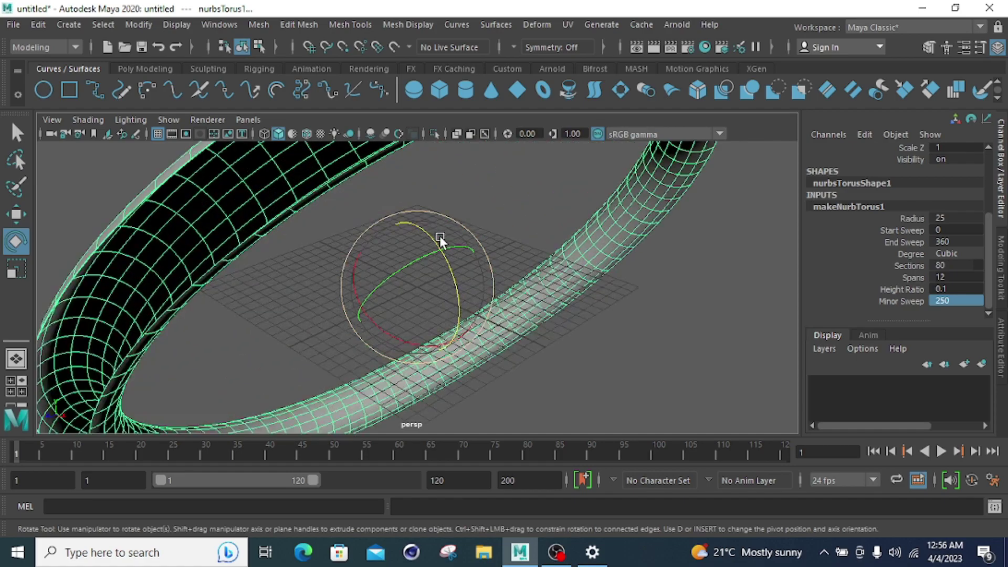
scroll(295, 266, "down", 2)
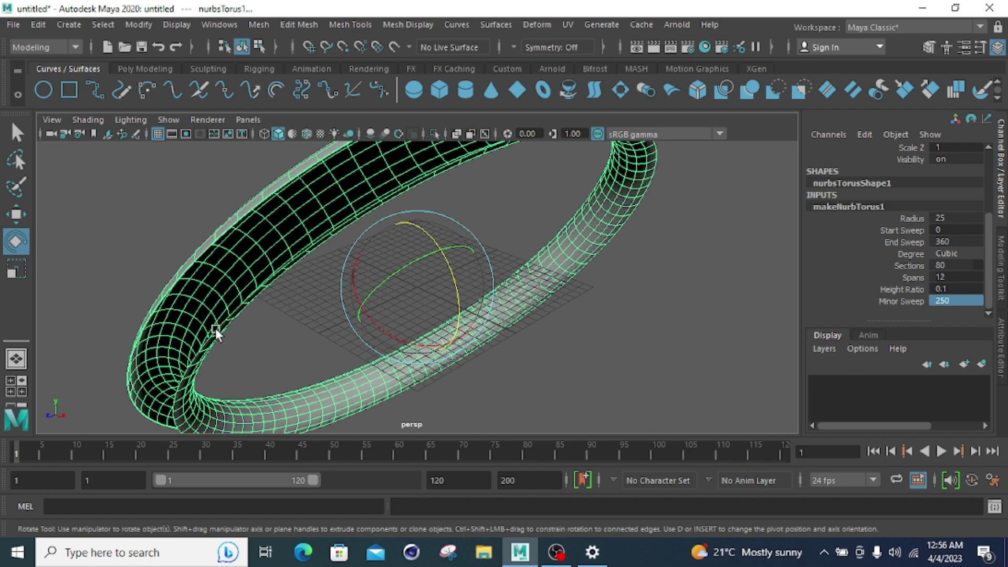
scroll(216, 329, "up", 3)
scroll(215, 329, "down", 8)
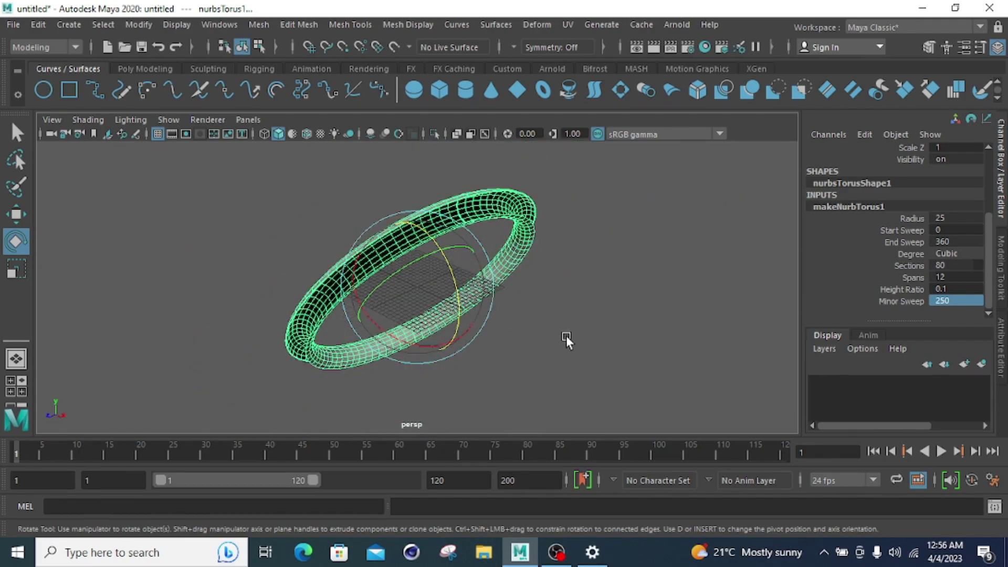
Step: Delete the torus and create a NURBS circle at the center of the grid
left_click(589, 311)
left_click_drag(604, 200, 259, 356)
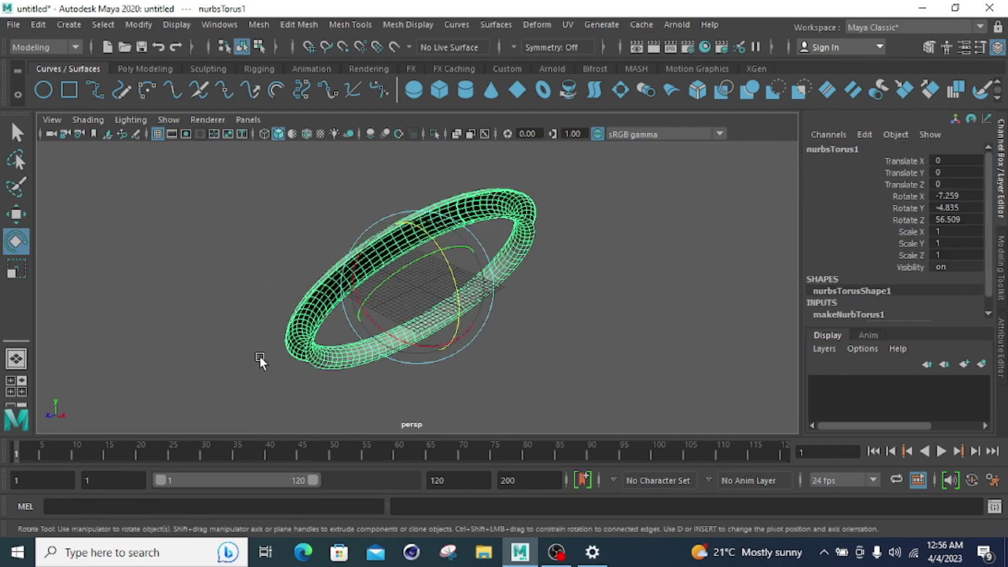
key("Delete")
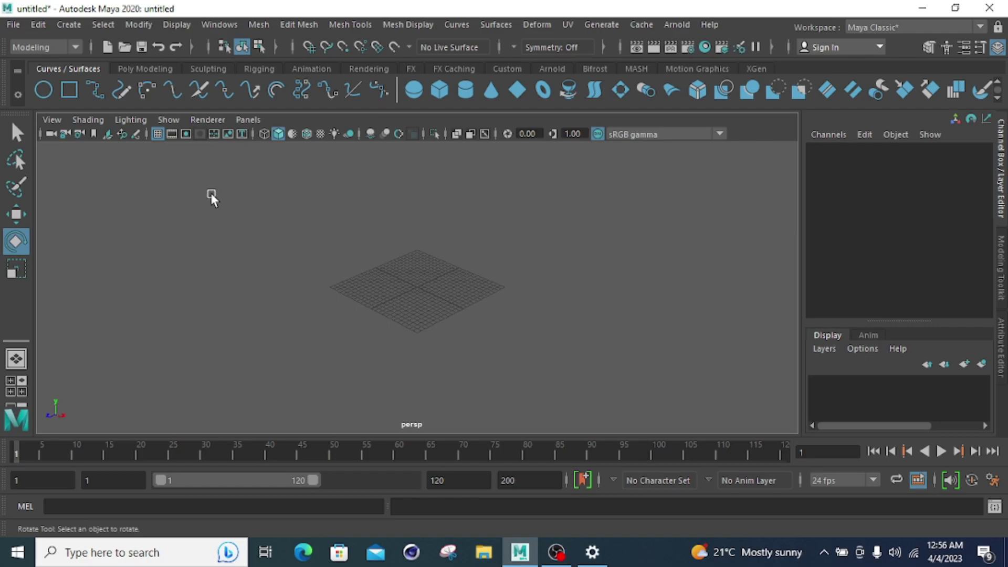
left_click(68, 24)
mouse_move(161, 63)
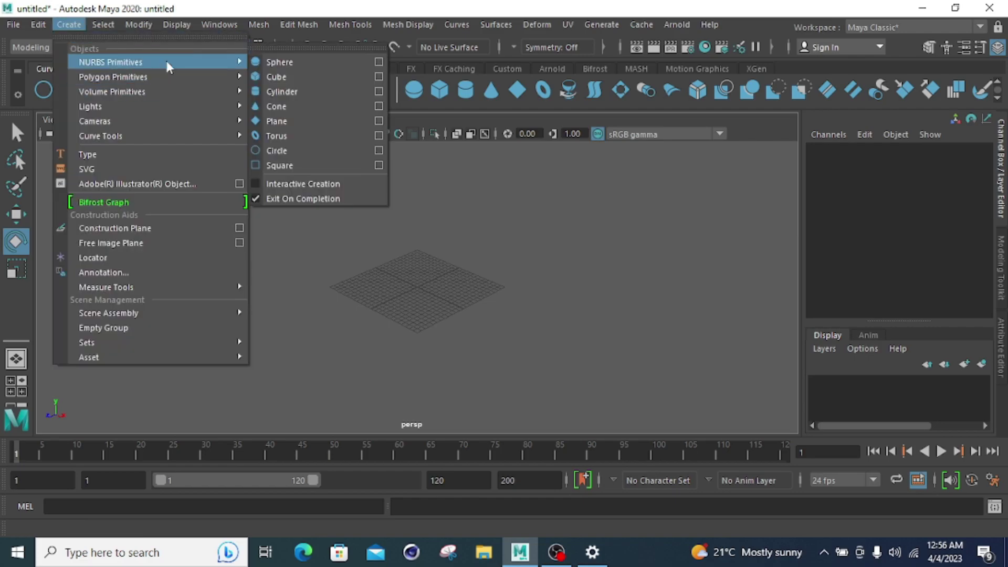
left_click(313, 152)
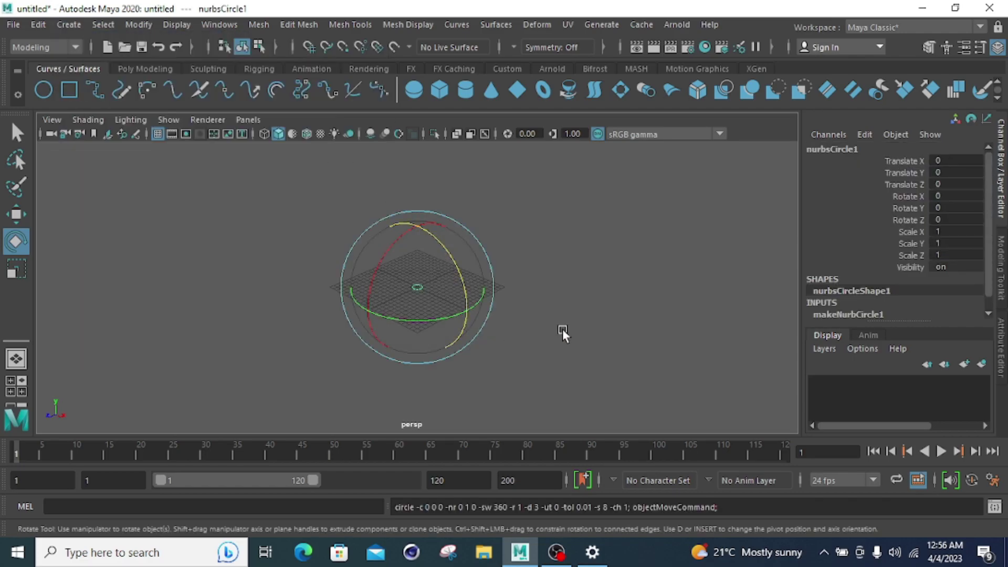
Step: Expand the circle's makeNurbCircle1 construction inputs and set its radius to 0.5
scroll(890, 294, "down", 1)
left_click(887, 304)
scroll(880, 297, "down", 5)
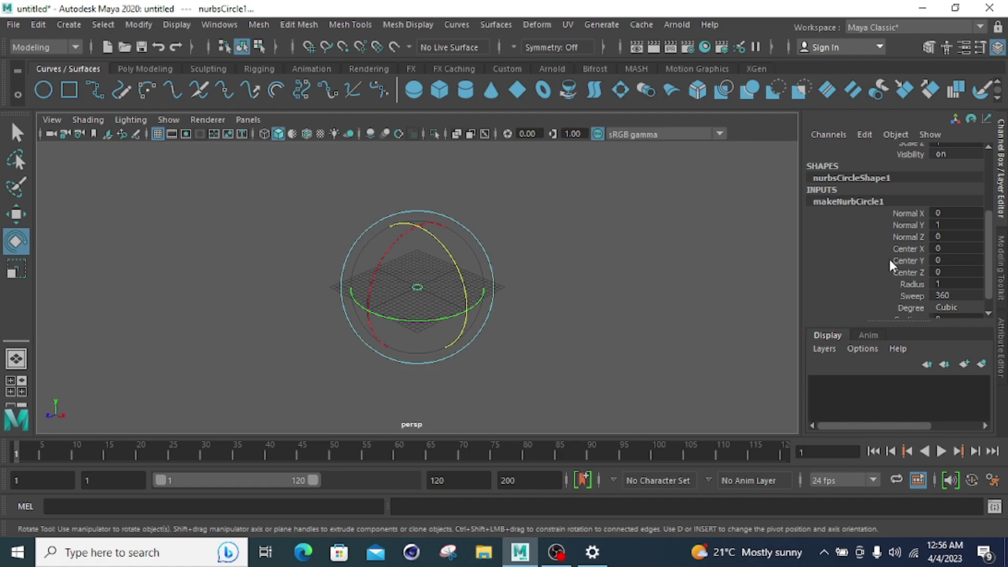
scroll(974, 268, "down", 1)
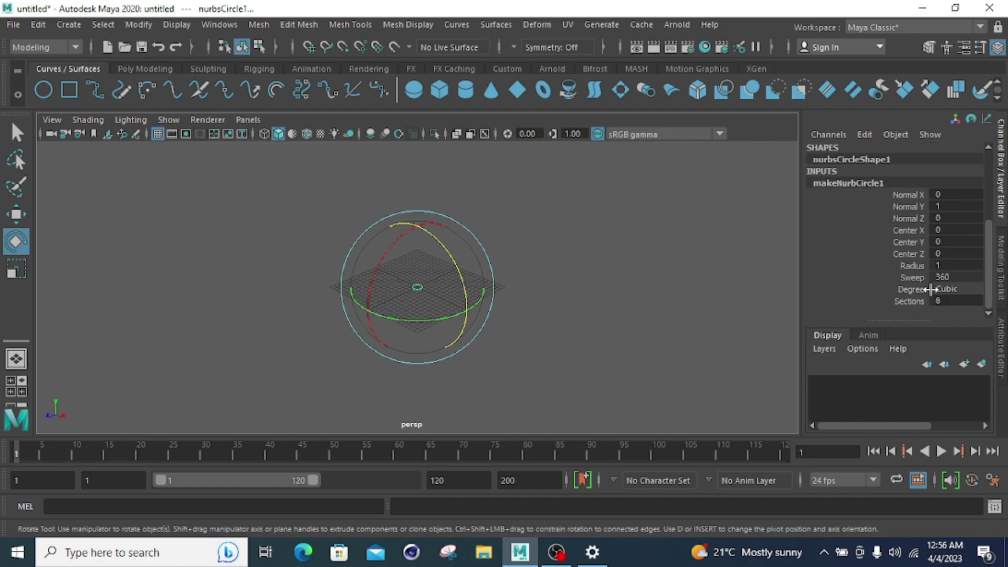
double_click(944, 269)
type("0.5")
key("Return")
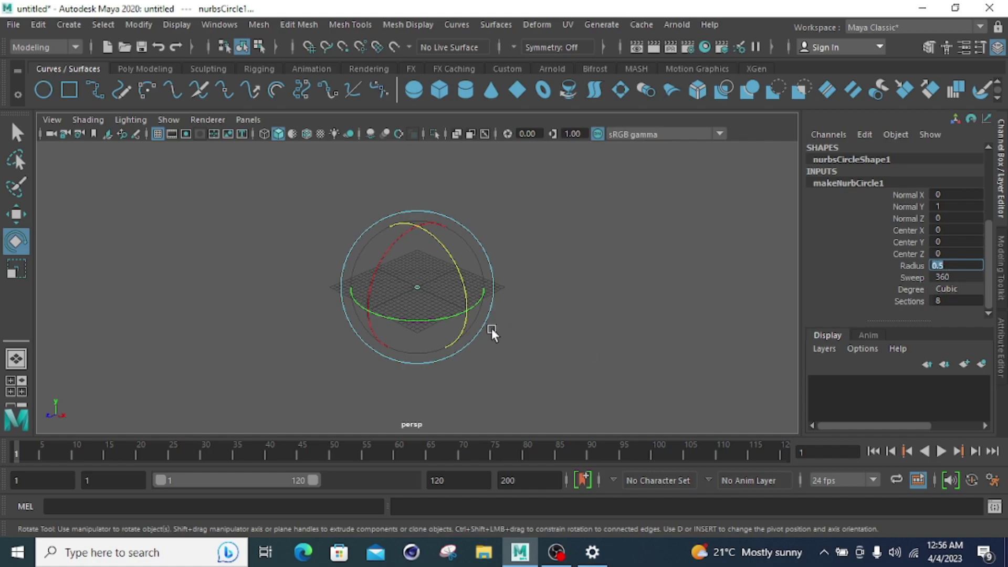
scroll(492, 329, "up", 4)
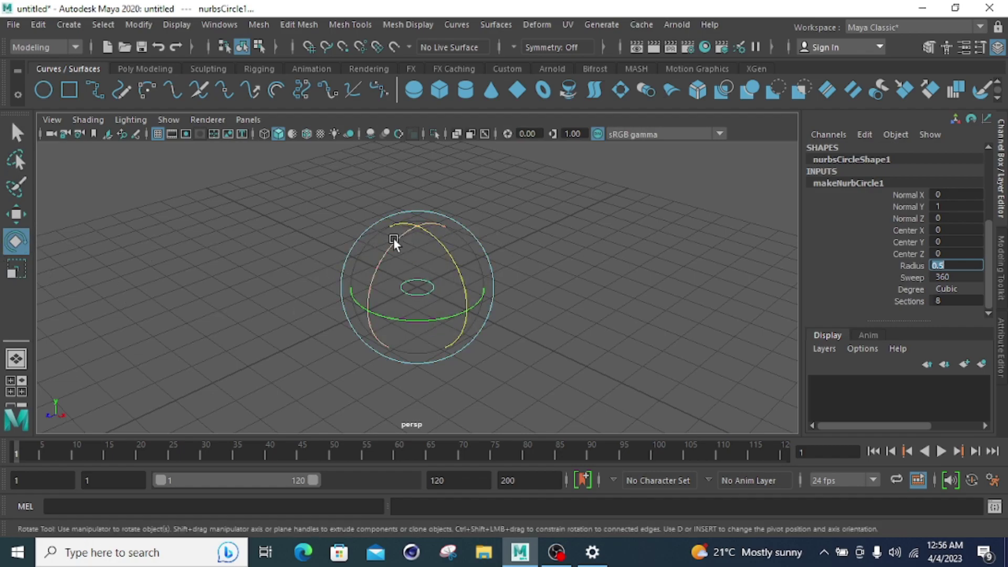
Step: Leave the Rotate tool for the Select tool and set the circle's normal to X 1, Y 2, Z 2
left_click(16, 134)
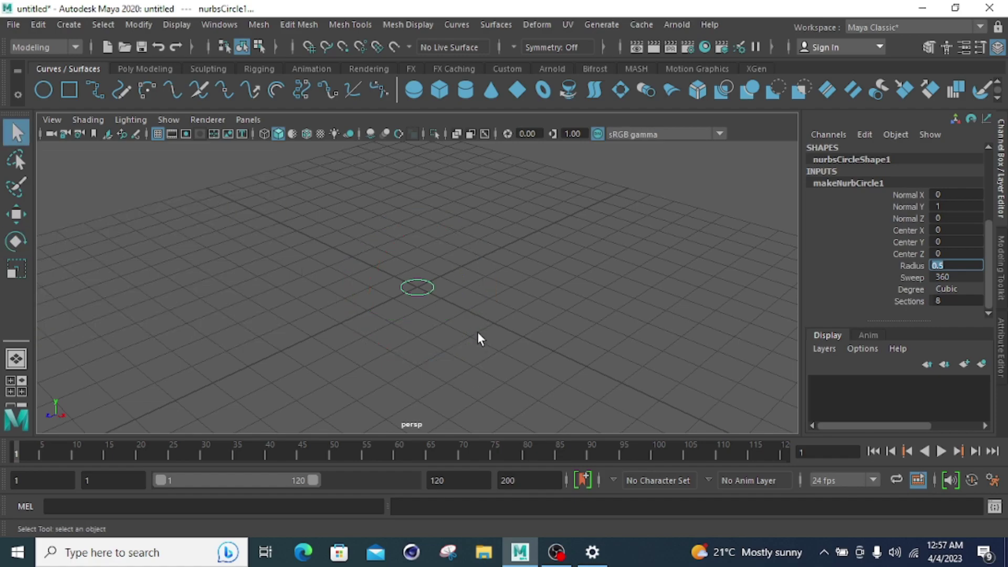
scroll(478, 332, "up", 3)
left_click(956, 195)
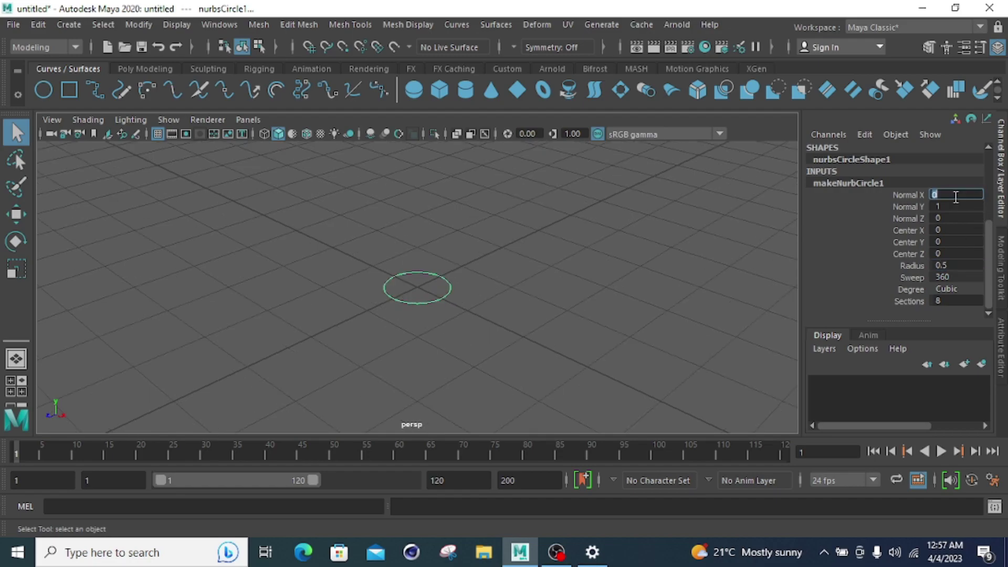
type("1")
key("Return")
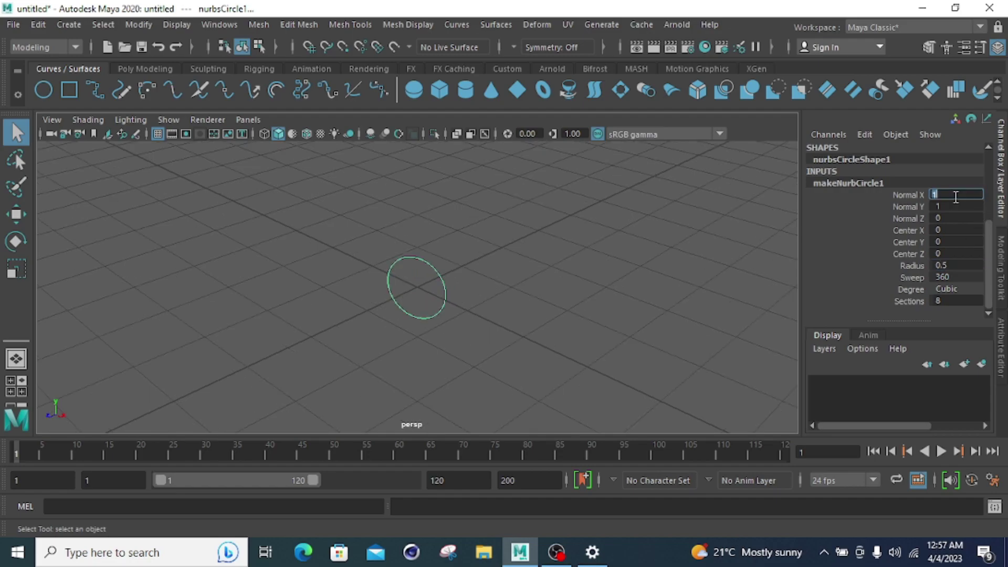
left_click(948, 207)
type("2")
key("Return")
left_click(951, 218)
type("2")
key("Return")
Step: Try center X values of 1 and 0 for the circle, and settle on 2
left_click(950, 229)
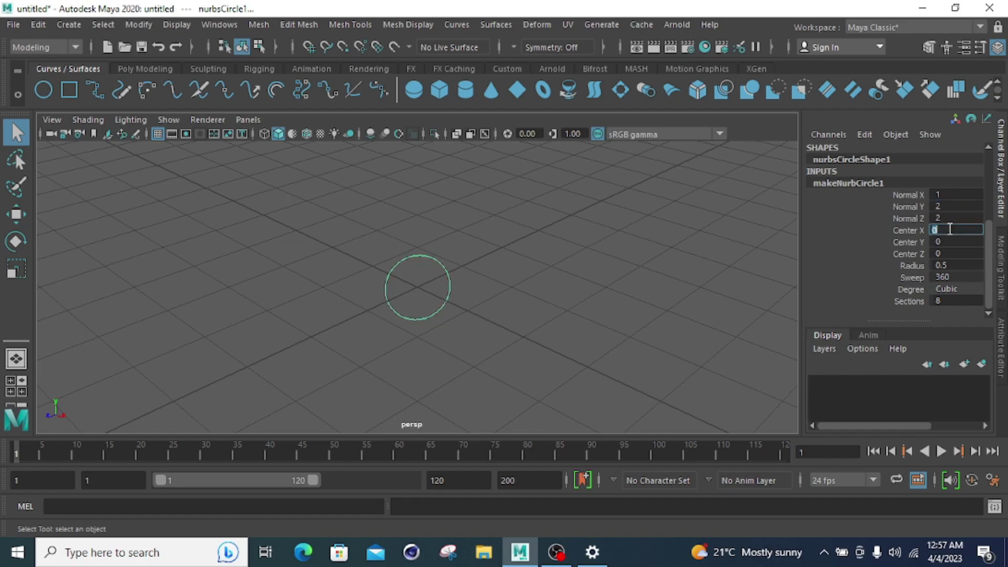
type("1")
key("Return")
type("0")
key("Return")
type("2")
key("Return")
Step: Set the circle's center Y to 5 and center Z to 1
left_click(952, 241)
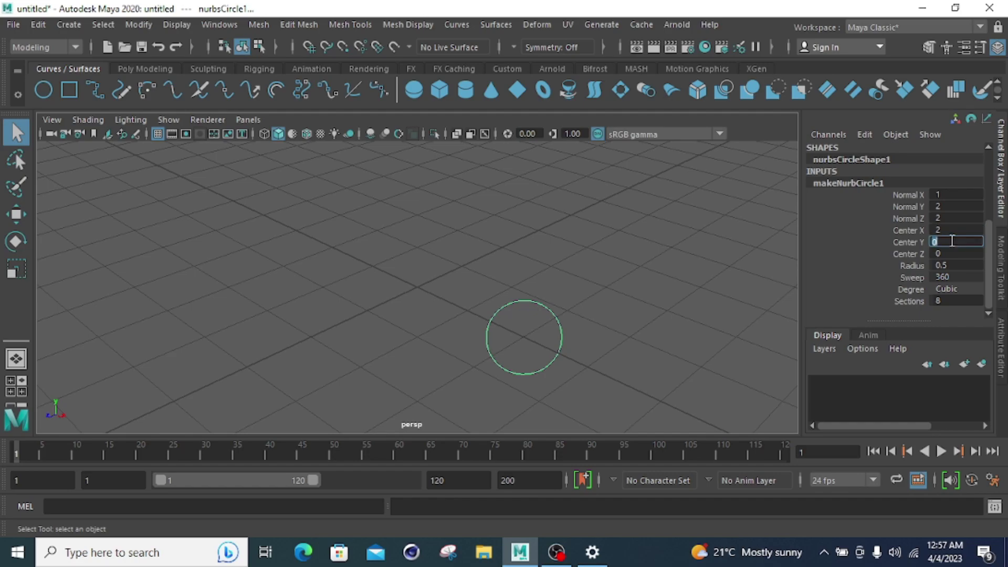
type("5")
key("Return")
scroll(675, 323, "down", 3)
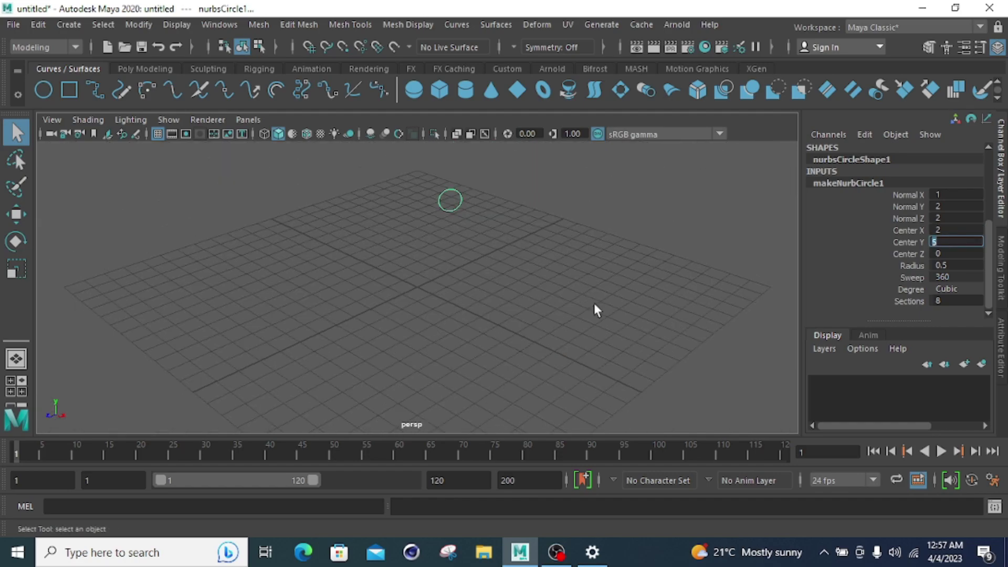
left_click(965, 254)
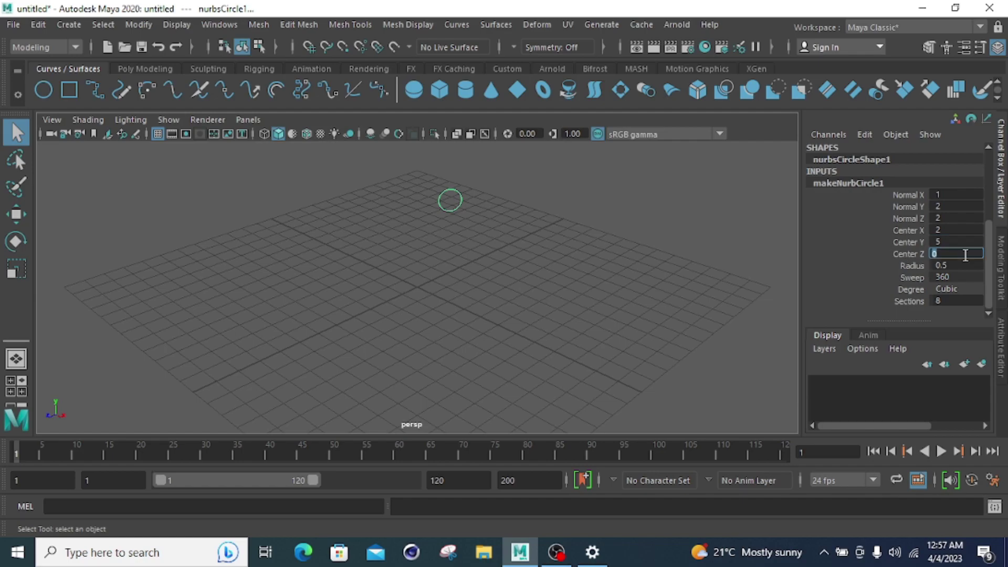
type("1")
key("Return")
Step: Set the circle's radius to 1 and open it into an arc with a sweep of 250
left_click(964, 266)
double_click(965, 268)
type("1")
key("Return")
double_click(961, 278)
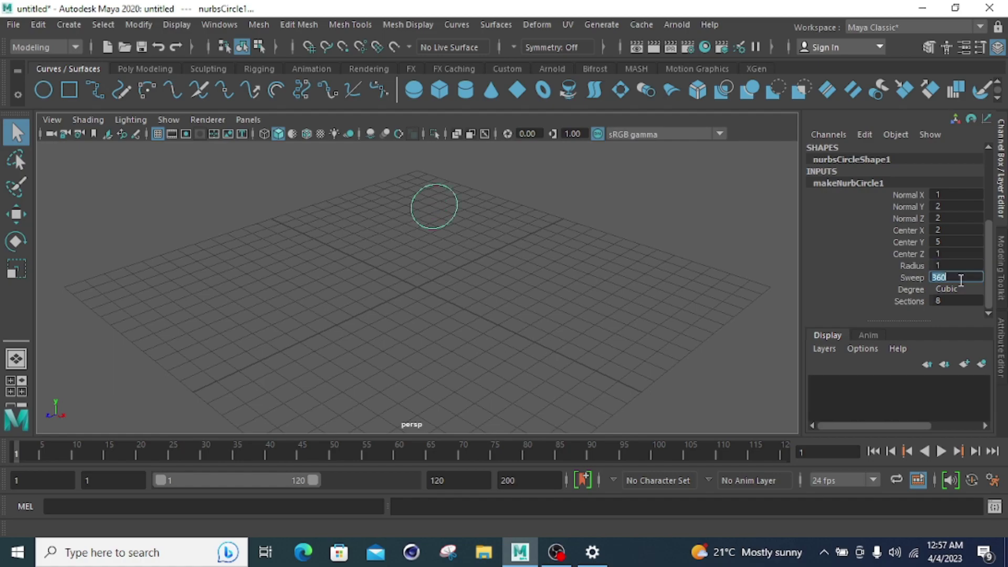
type("250")
key("Return")
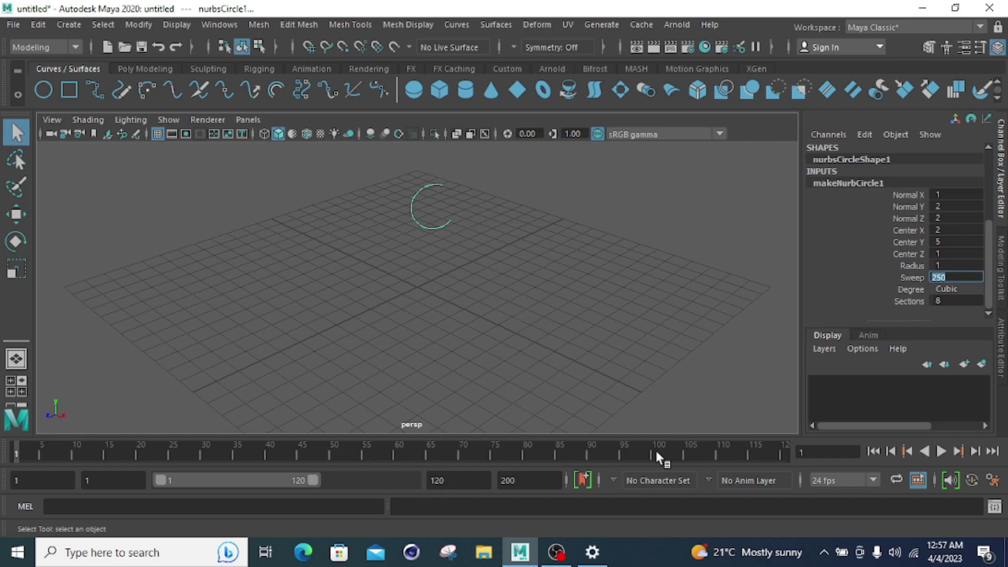
Step: Delete the circle and create a NURBS square at the center of the grid
left_click_drag(535, 164, 354, 290)
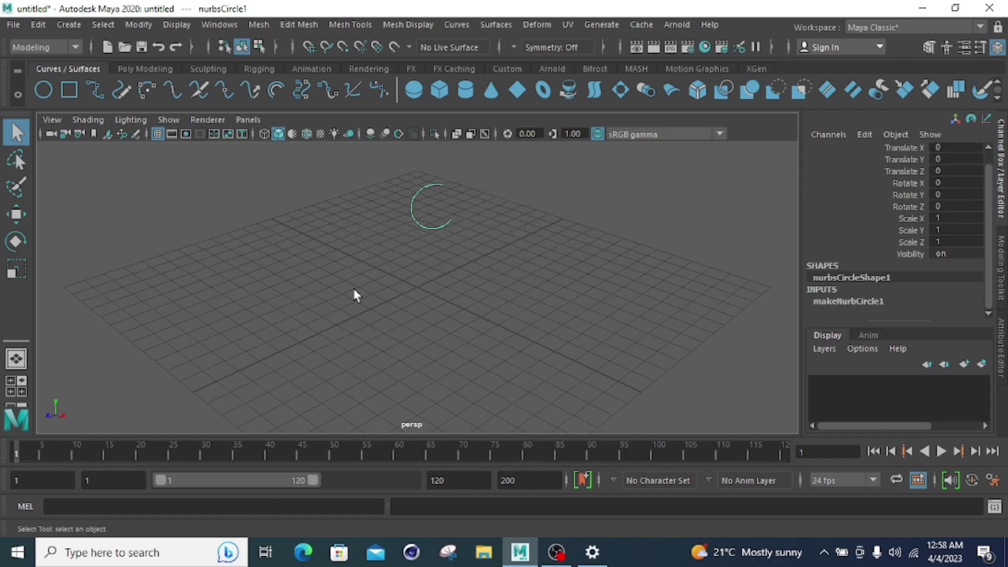
key("Delete")
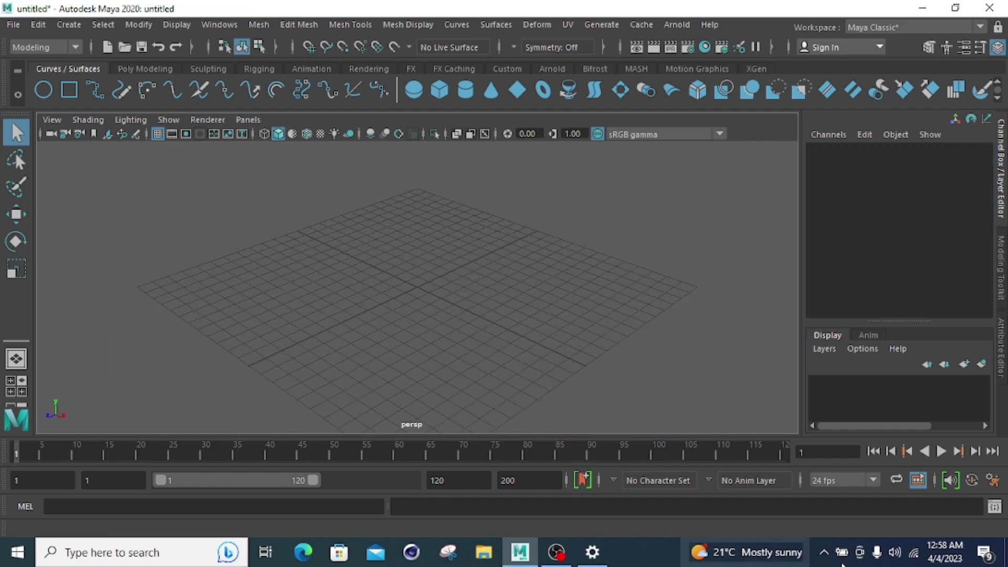
left_click(69, 25)
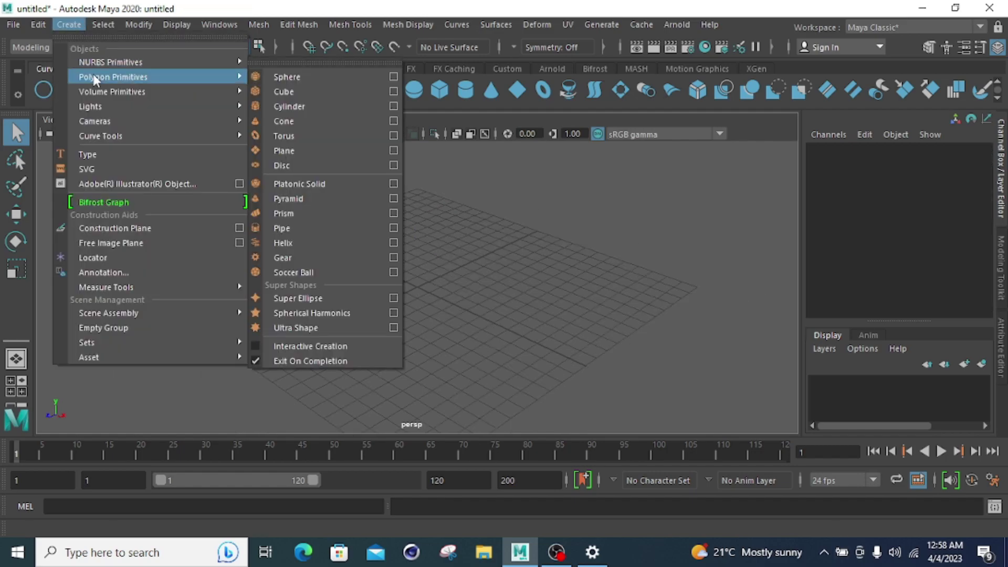
mouse_move(105, 62)
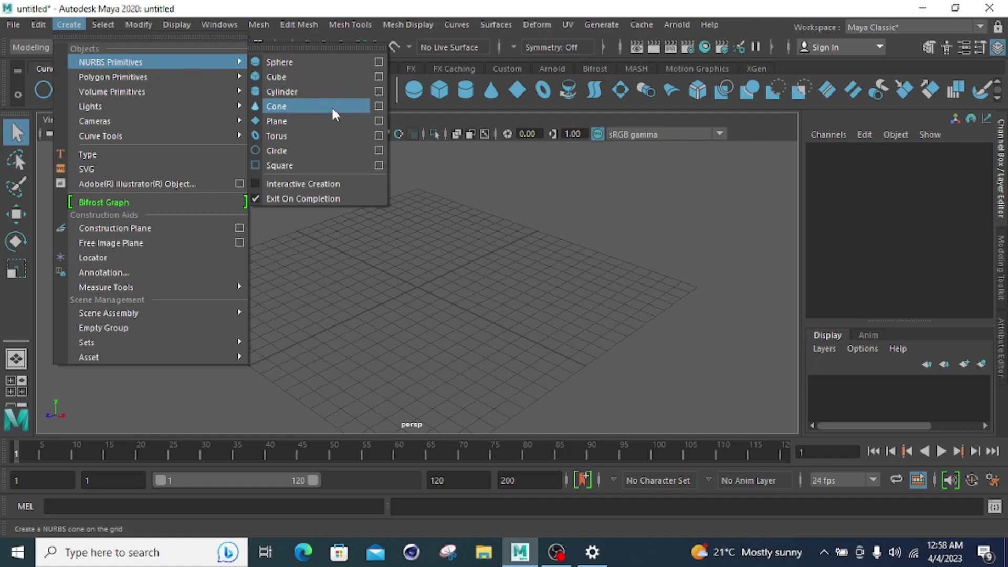
left_click(332, 169)
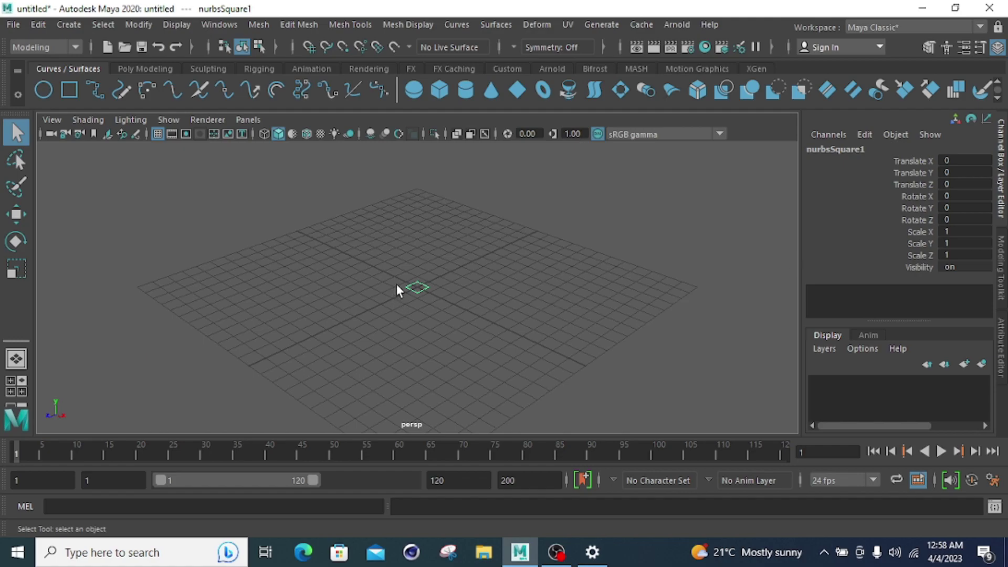
Step: Select the square's right edge curve, expand its makeNurbsSquare1 inputs and set the normal to X 1, Y 2, Z 2
left_click(420, 290)
left_click(855, 301)
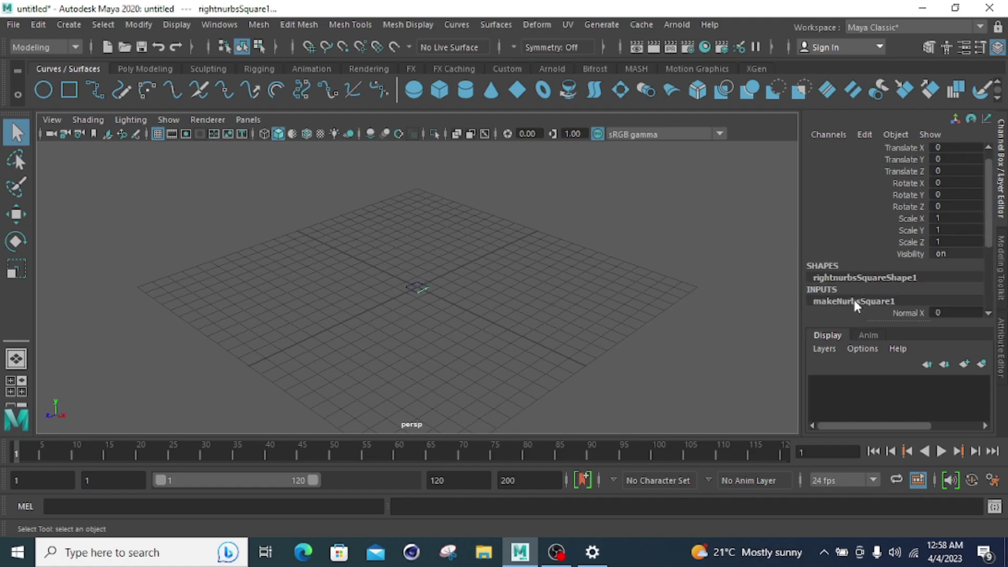
scroll(855, 300, "down", 3)
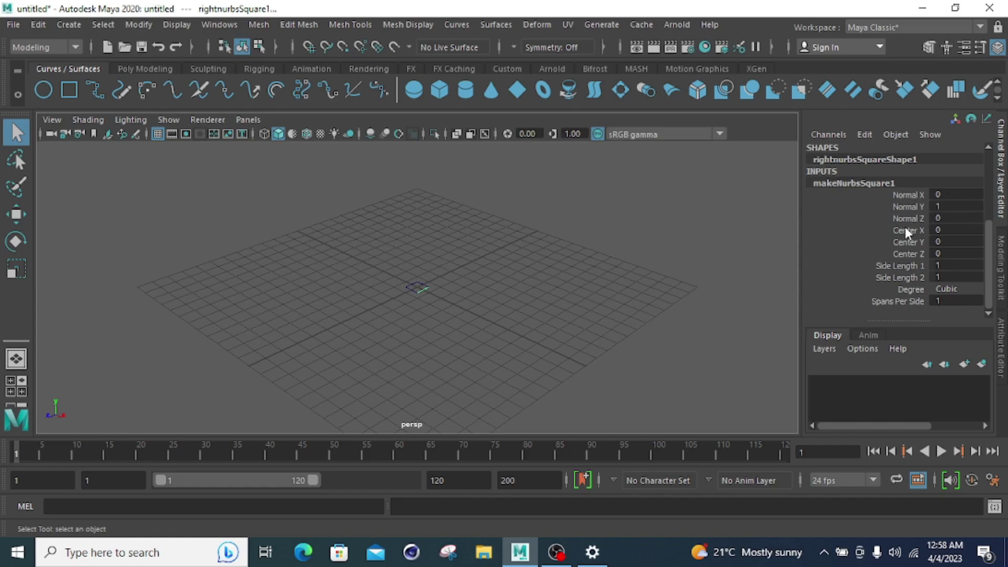
double_click(952, 195)
type("1")
key("Return")
double_click(955, 207)
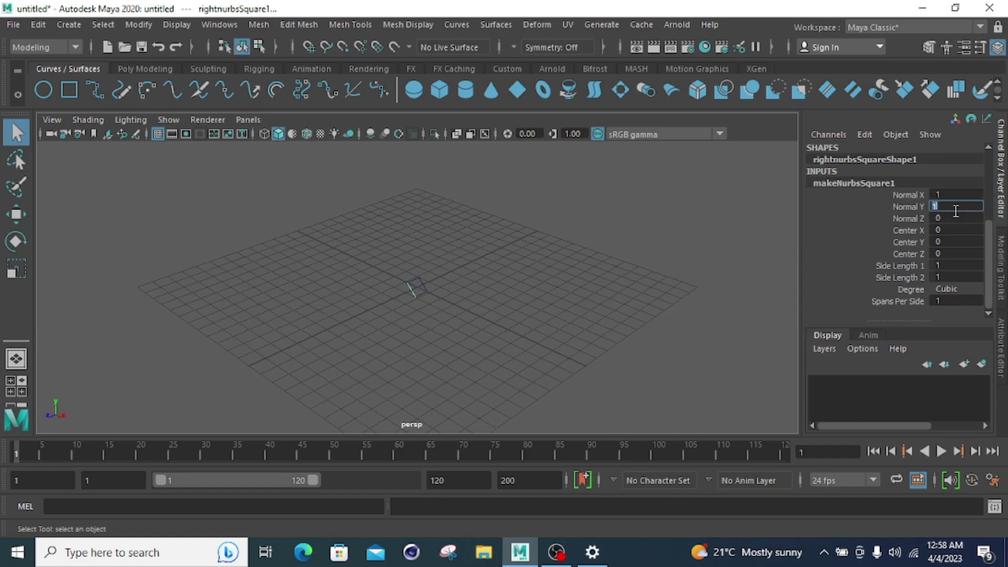
type("2")
key("Return")
double_click(954, 217)
type("2")
key("Return")
Step: Set the square's center X, Y and Z to 1 each and frame it in the view
double_click(946, 230)
type("1")
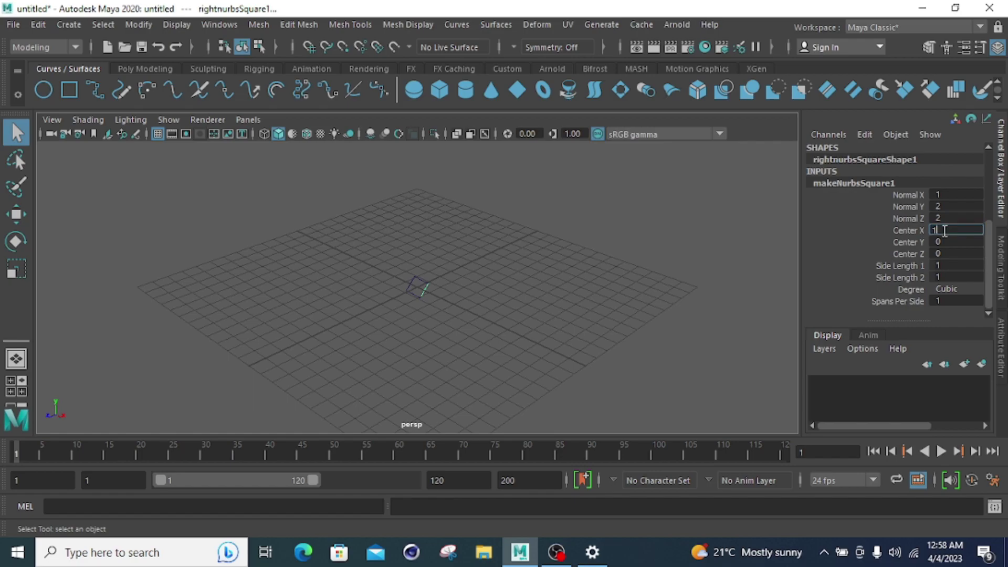
key("Return")
type("1")
key("Return")
left_click(945, 254)
type("1")
key("Return")
key("f")
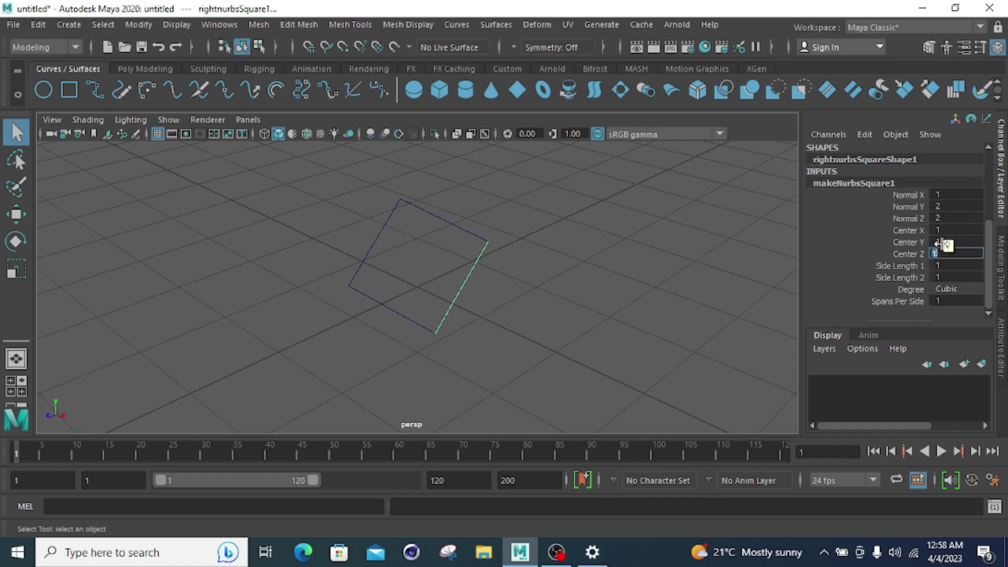
key("Return")
Step: Delete all the edge curves of the NURBS square
scroll(491, 332, "down", 6)
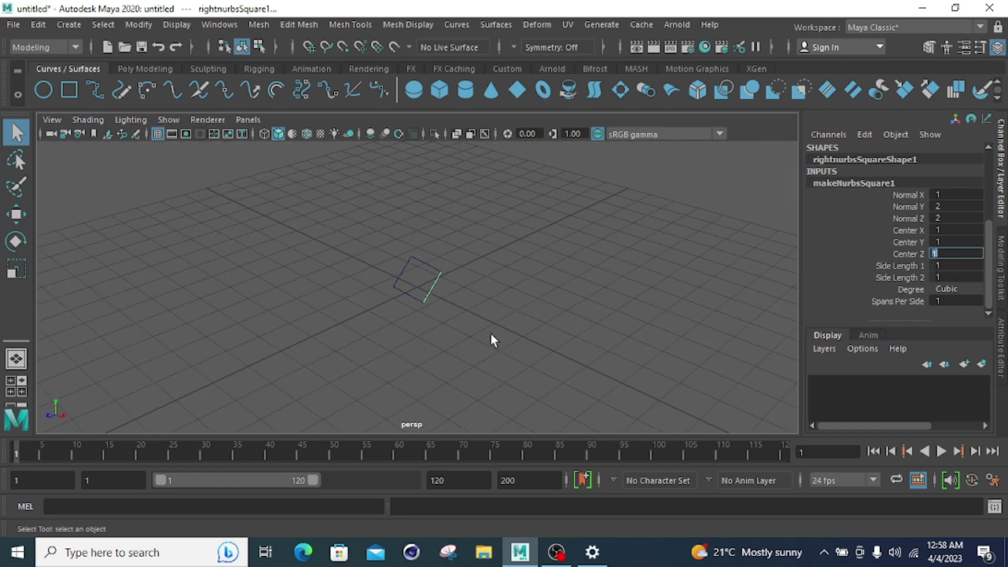
left_click_drag(533, 217, 306, 336)
key("Delete")
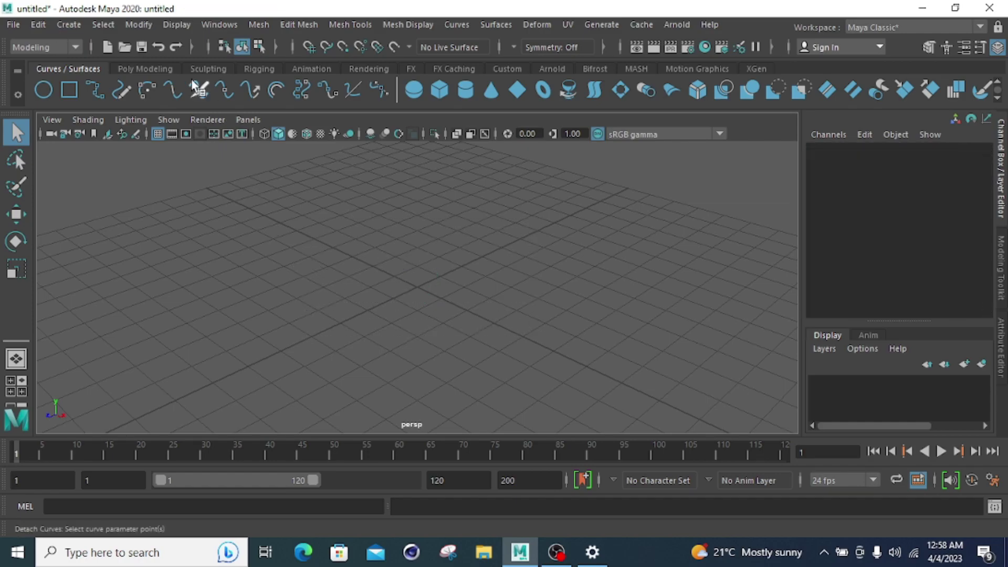
Step: Bring up the list of NURBS primitives available for creation
left_click(65, 28)
mouse_move(110, 62)
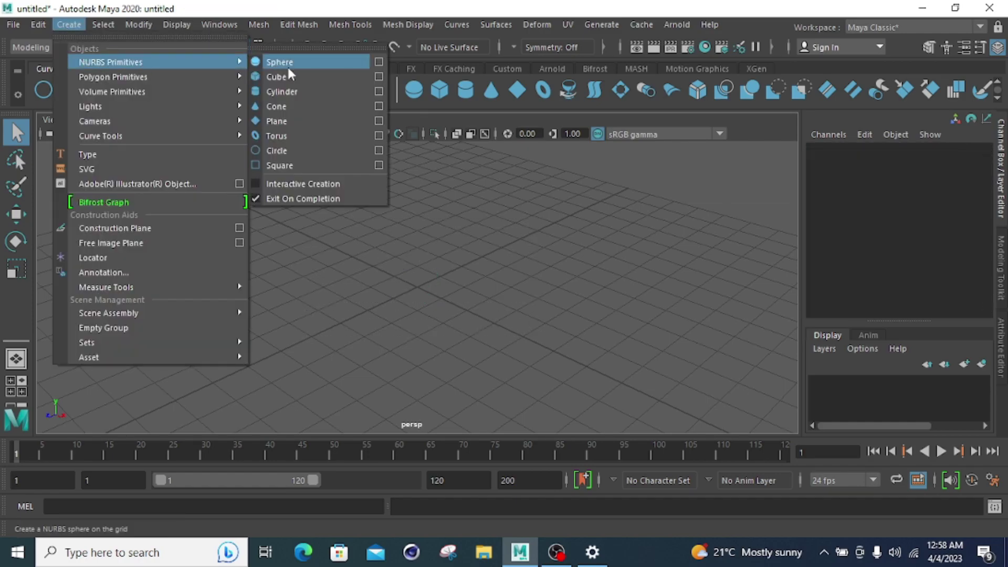